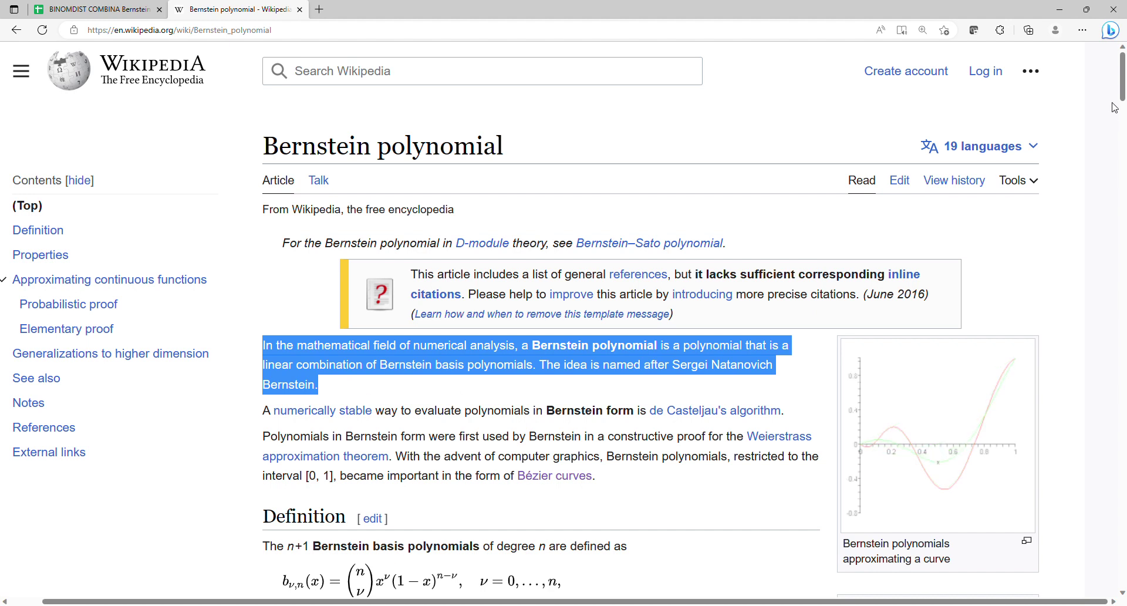
Review the definition of the Bernstein basis polynomials and the listed low-degree formulas in the Bernstein polynomial article.
drag(1123, 95, 1123, 127)
drag(263, 143, 630, 211)
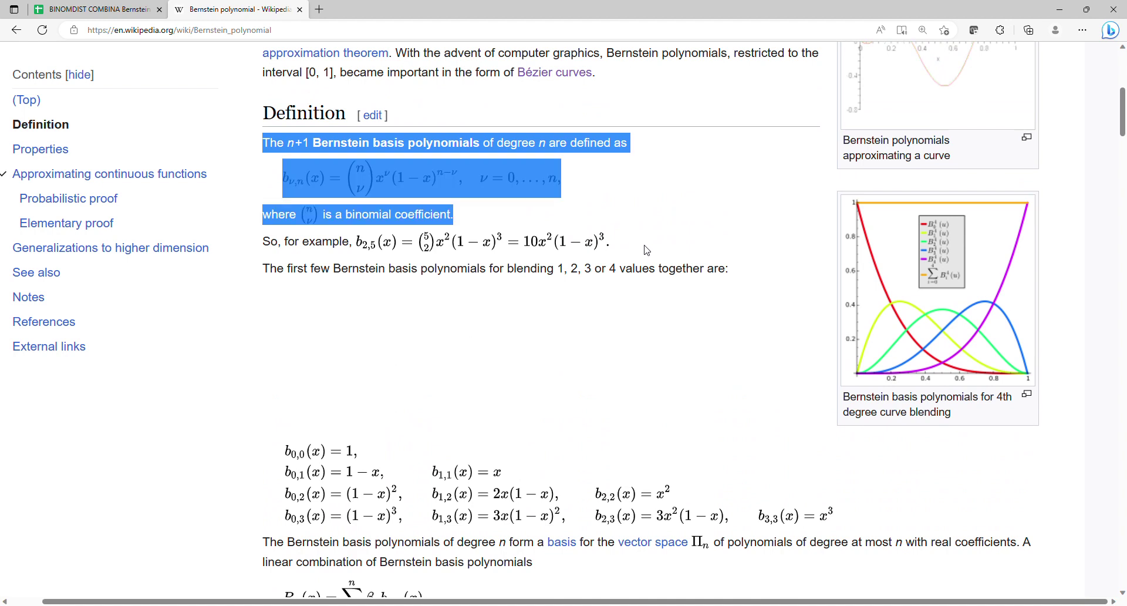
click(654, 320)
drag(1123, 137, 1122, 164)
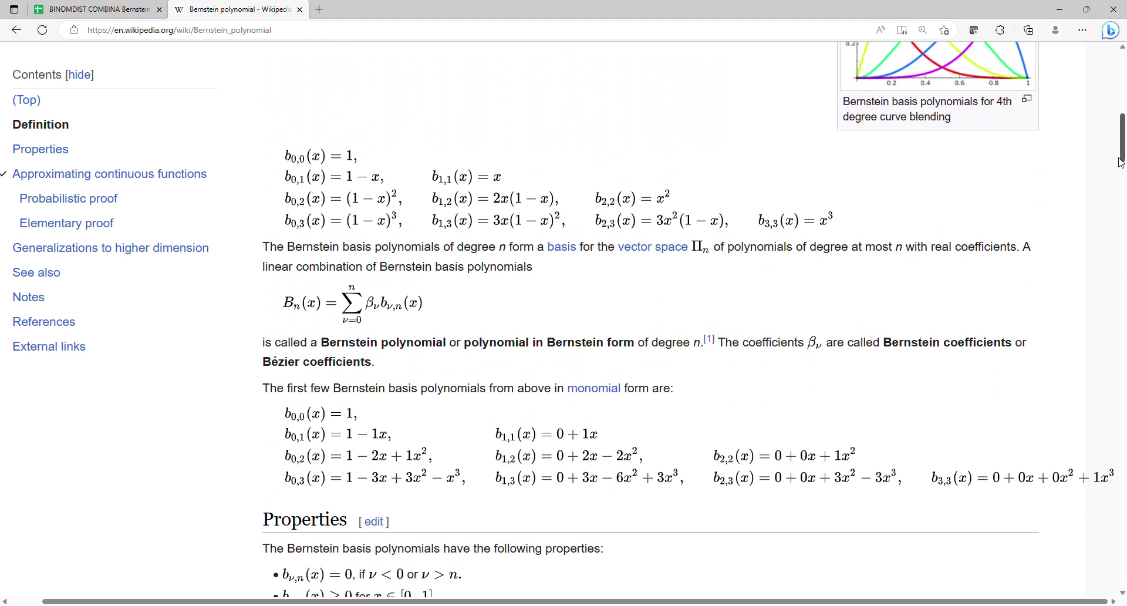
Switch to the Google Sheets spreadsheet and begin the formula =ARRAYFORMULA(BINOMDIST( in cell B3.
click(100, 10)
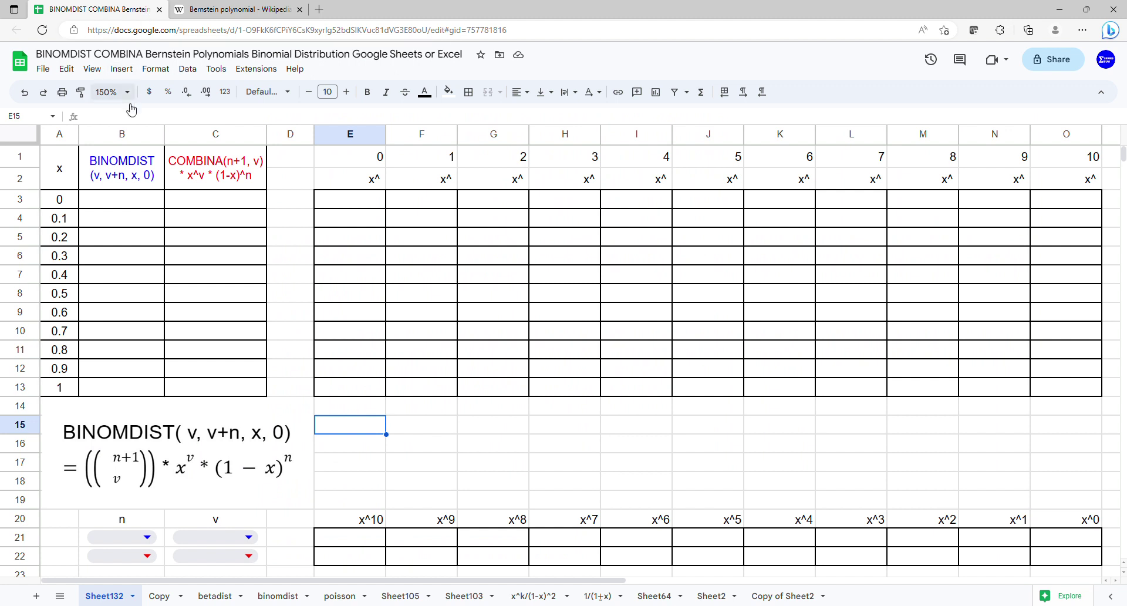
click(122, 206)
text(=)
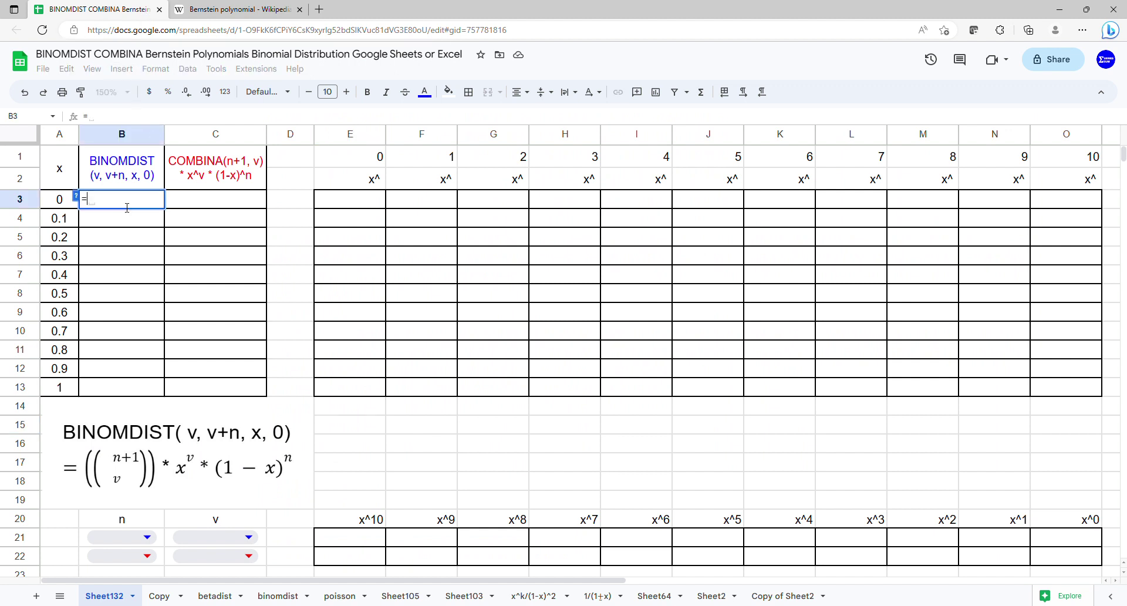
text(arr)
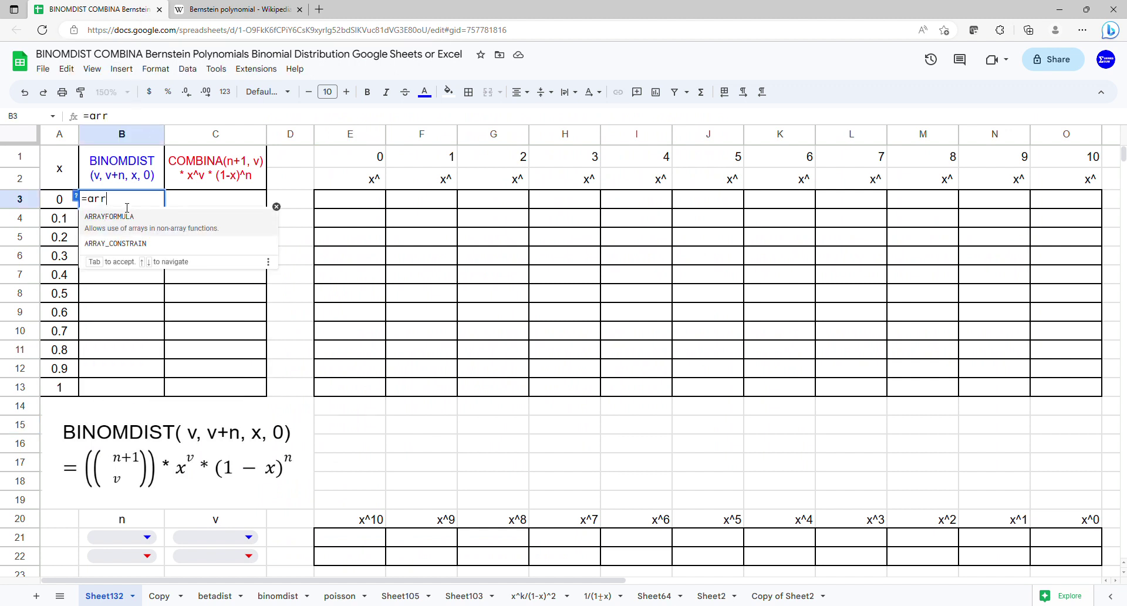
key(Tab)
text(binom)
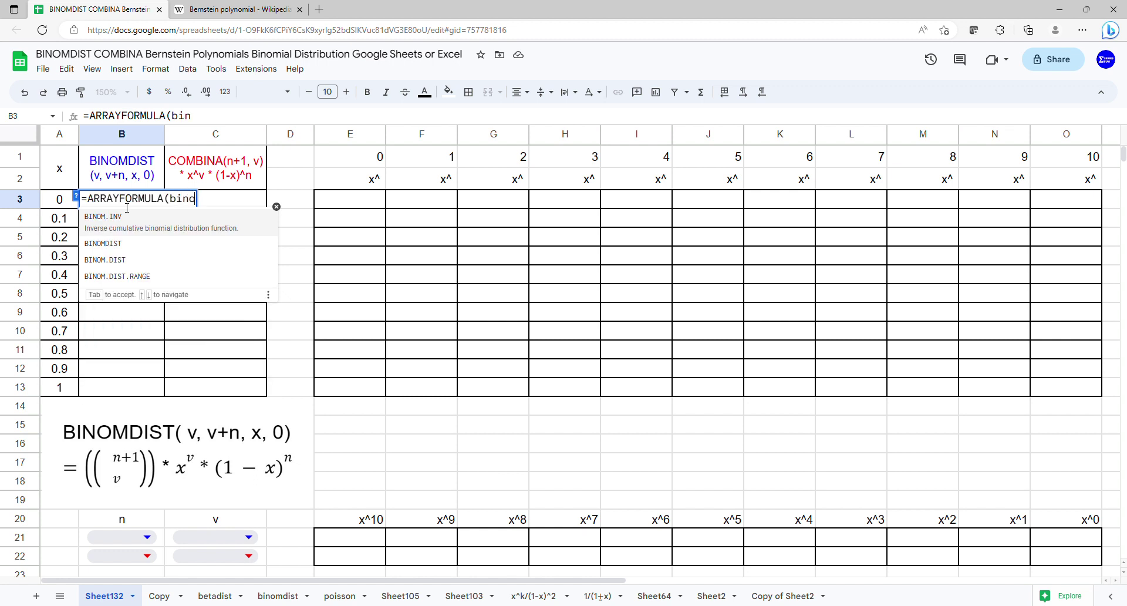
click(120, 243)
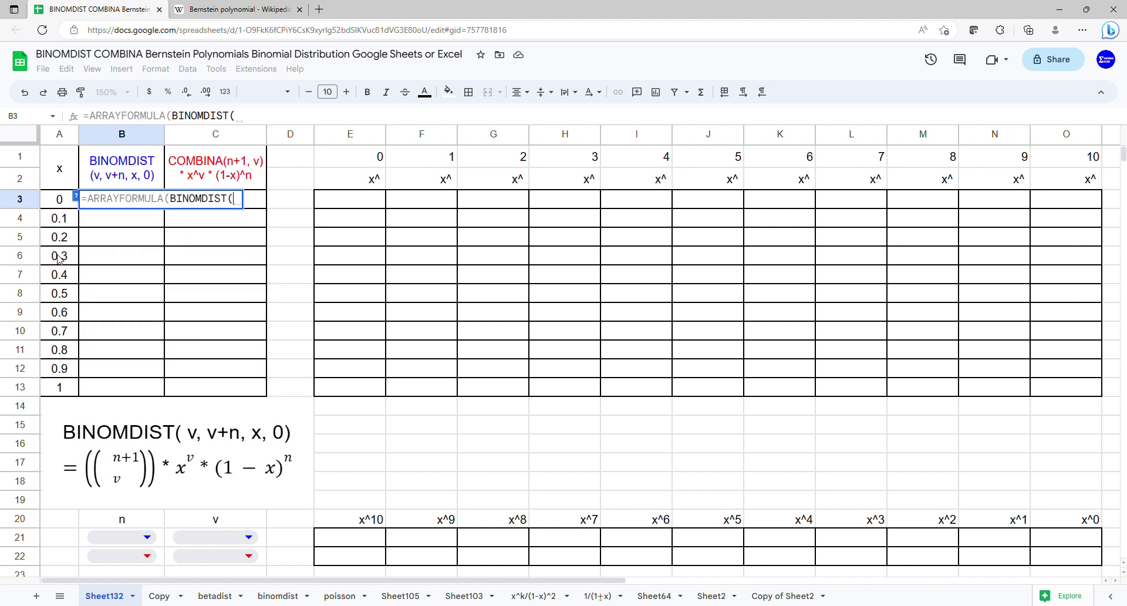
Complete the B3 formula with the BINOMDIST arguments C21, C21+B21, A3:A13 and 0.
click(223, 539)
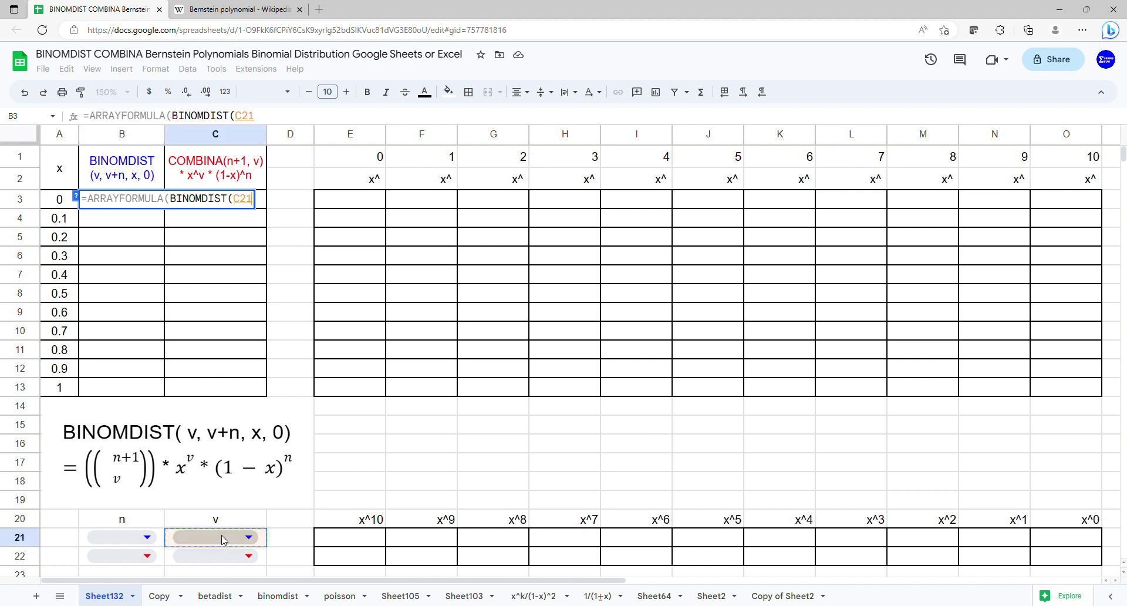
text(,)
click(223, 538)
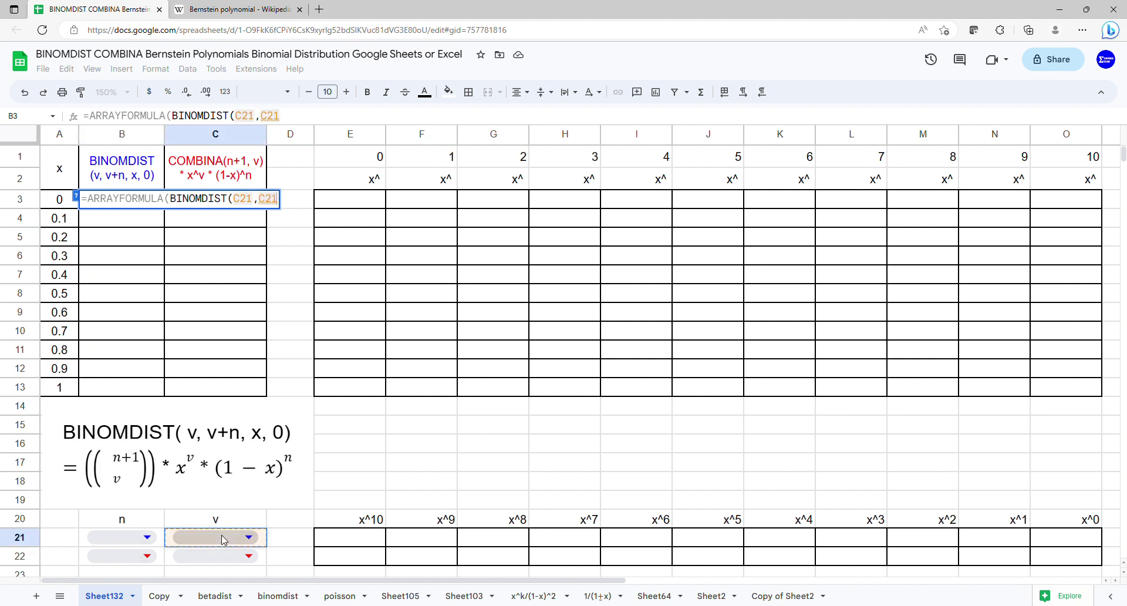
text(+)
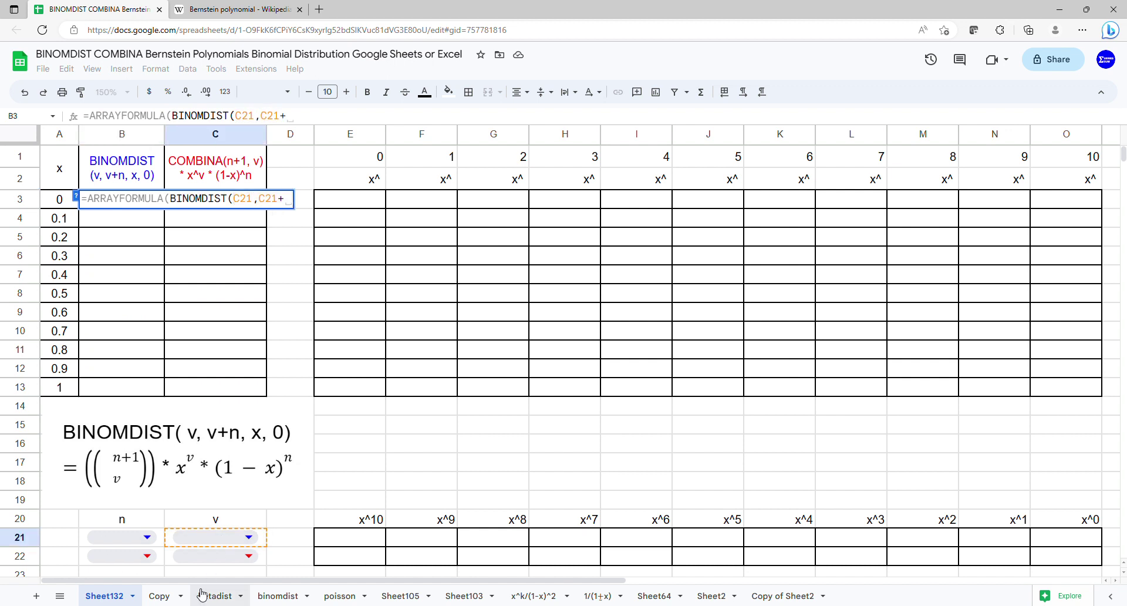
click(145, 540)
text(,)
drag(62, 201, 60, 390)
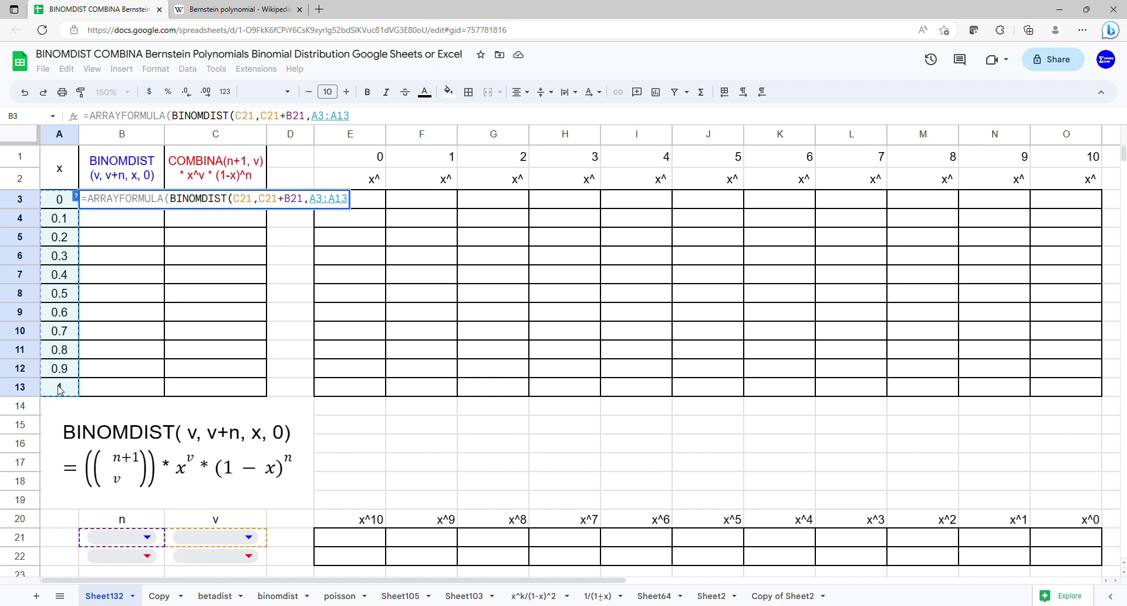
text(,0)
key(Return)
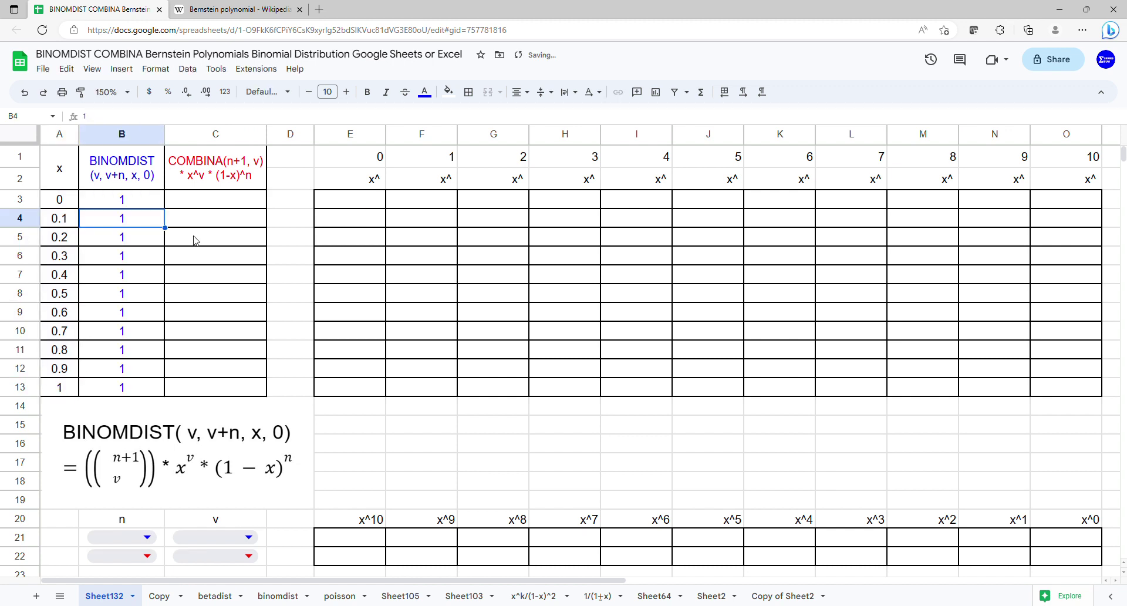
Enter an ARRAYFORMULA in cell C3 starting with the term COMBINA(B22+1,C22).
click(228, 200)
text(=arr)
key(Tab)
text(combin)
text(a)
key(Tab)
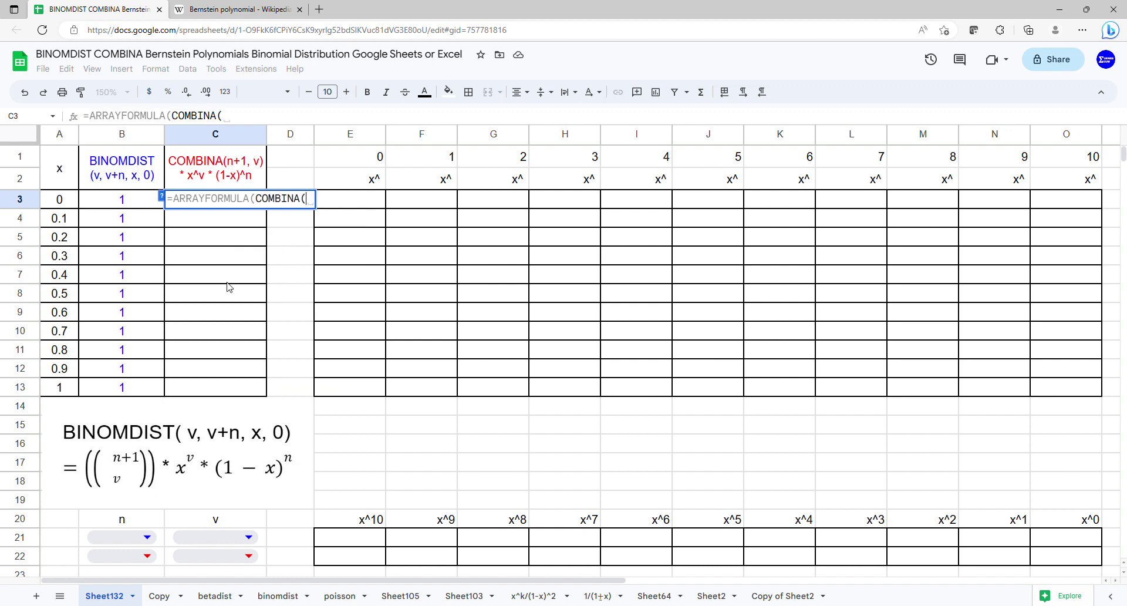
click(147, 561)
text(+1,)
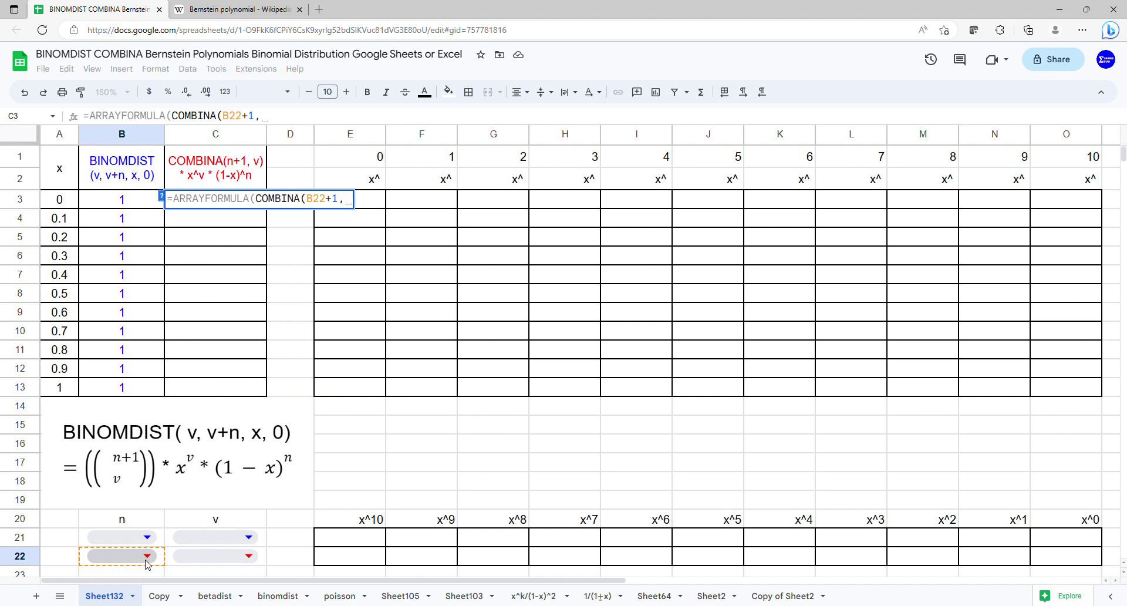
click(179, 561)
text()8)
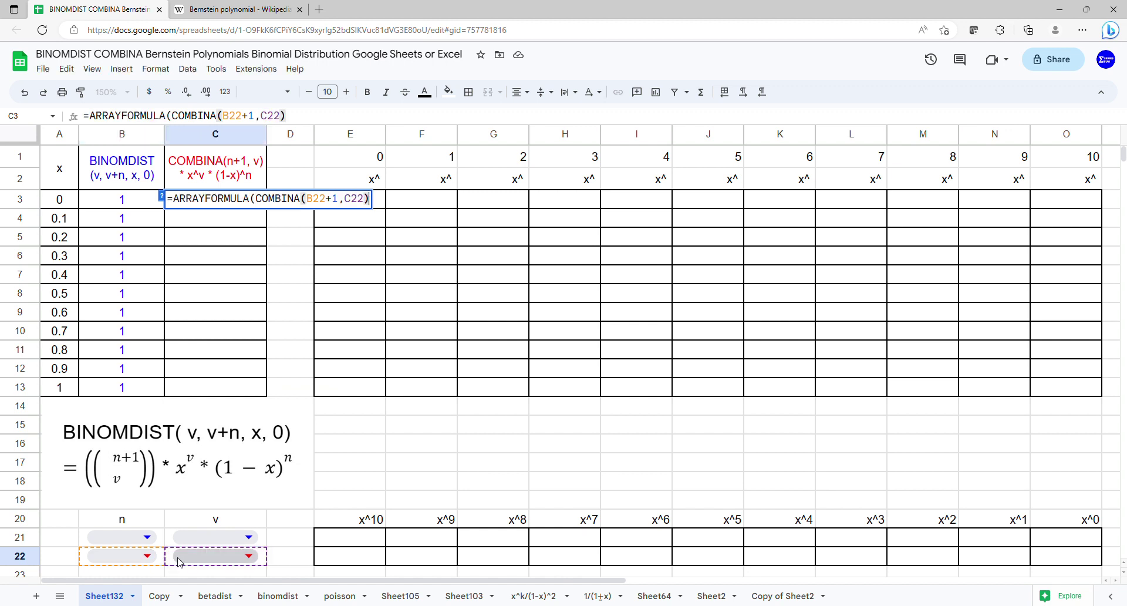
drag(60, 201, 57, 370)
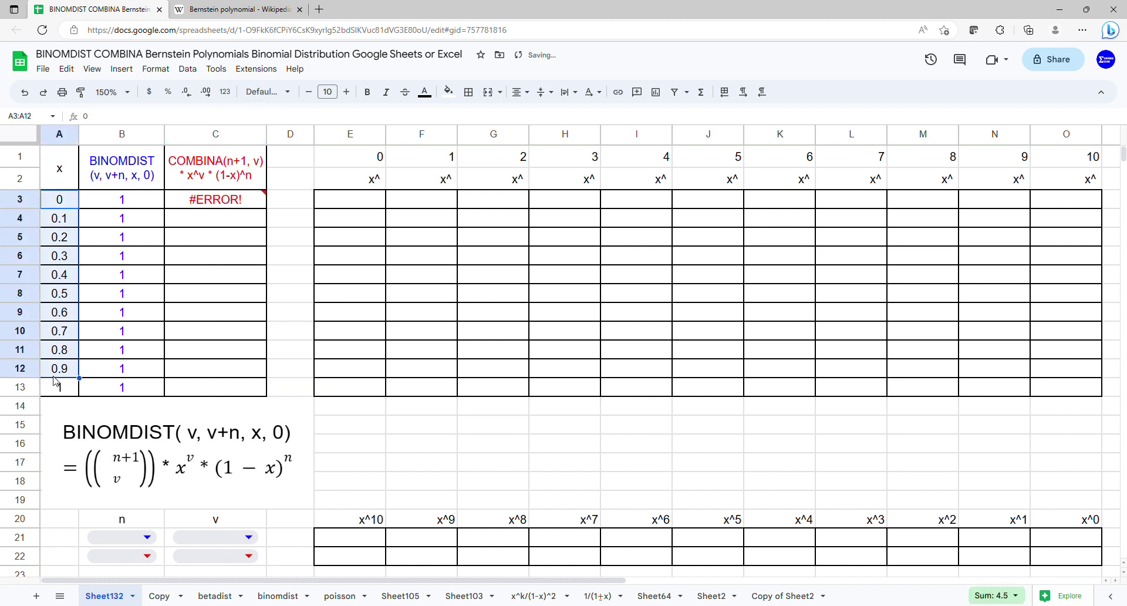
Replace the stray 8 in the C3 formula with a multiplication sign and add the factor A3:A13^C22.
double_click(227, 206)
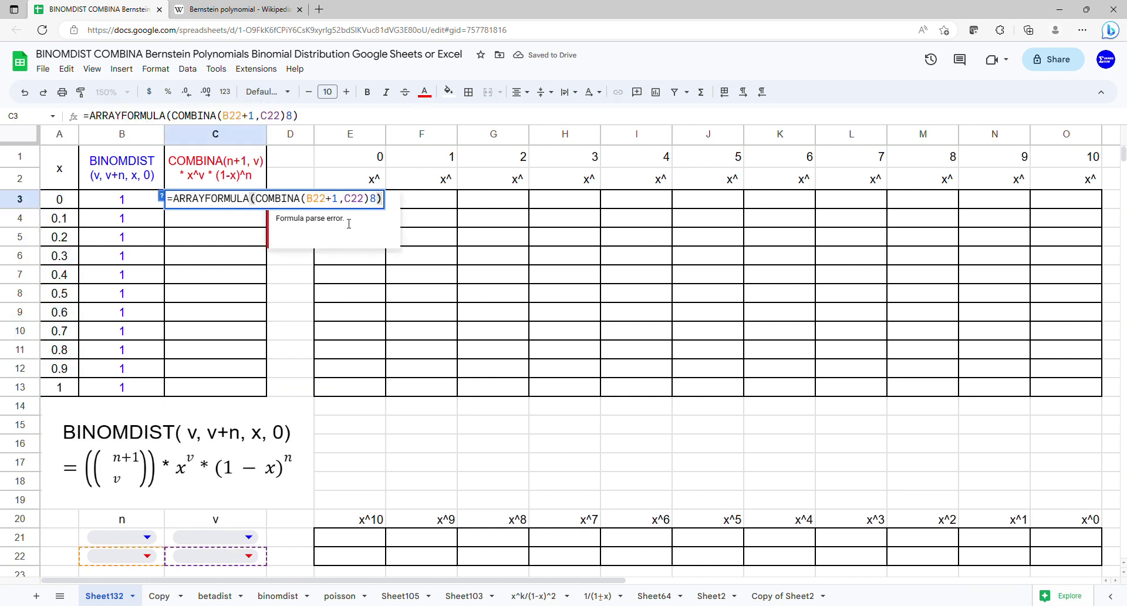
double_click(376, 199)
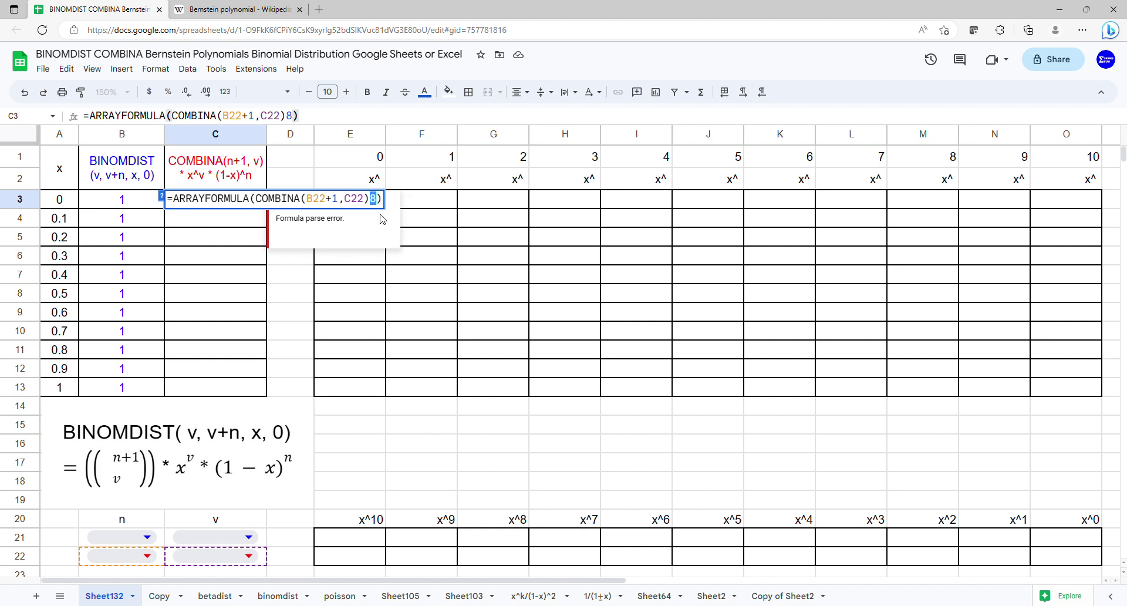
text(*)
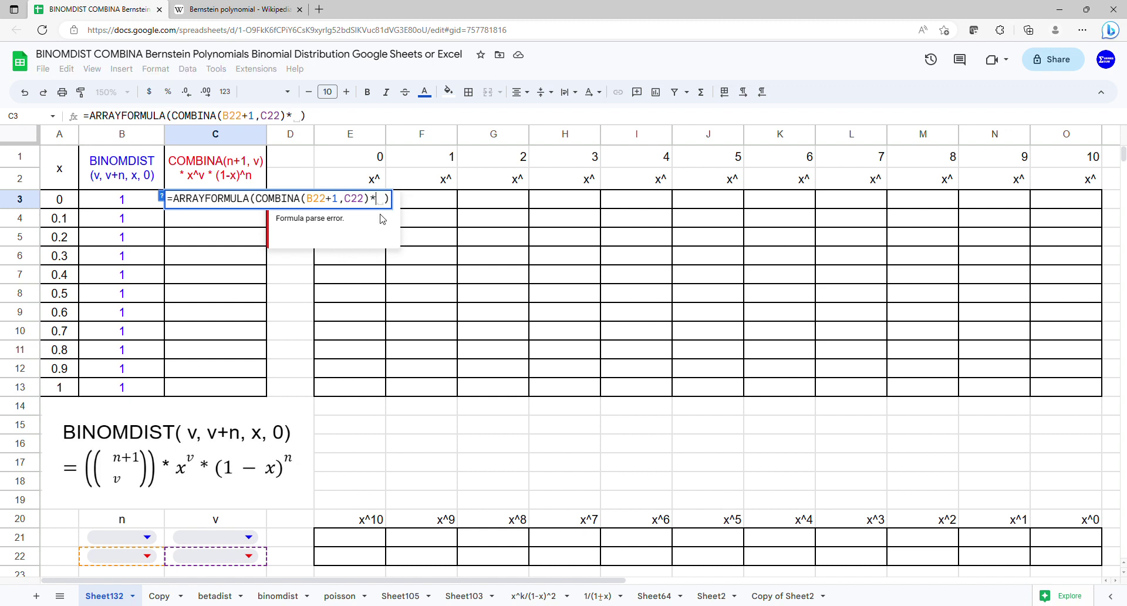
drag(70, 207, 70, 392)
text(^)
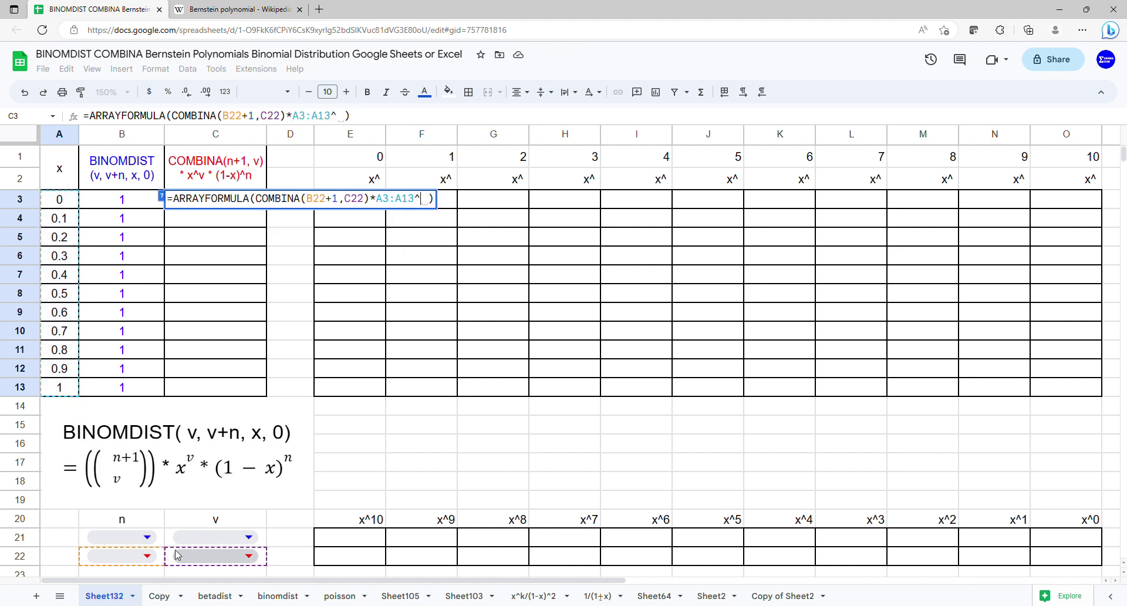
click(188, 564)
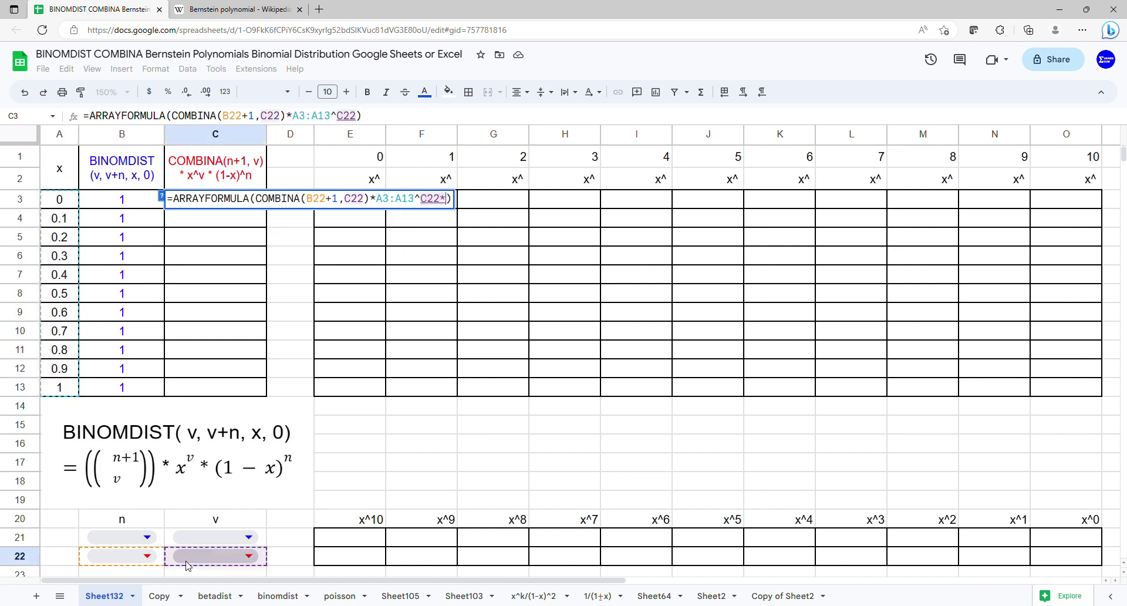
Multiply the C3 formula by (1-A3:A13)^B22 and commit it.
text(*)
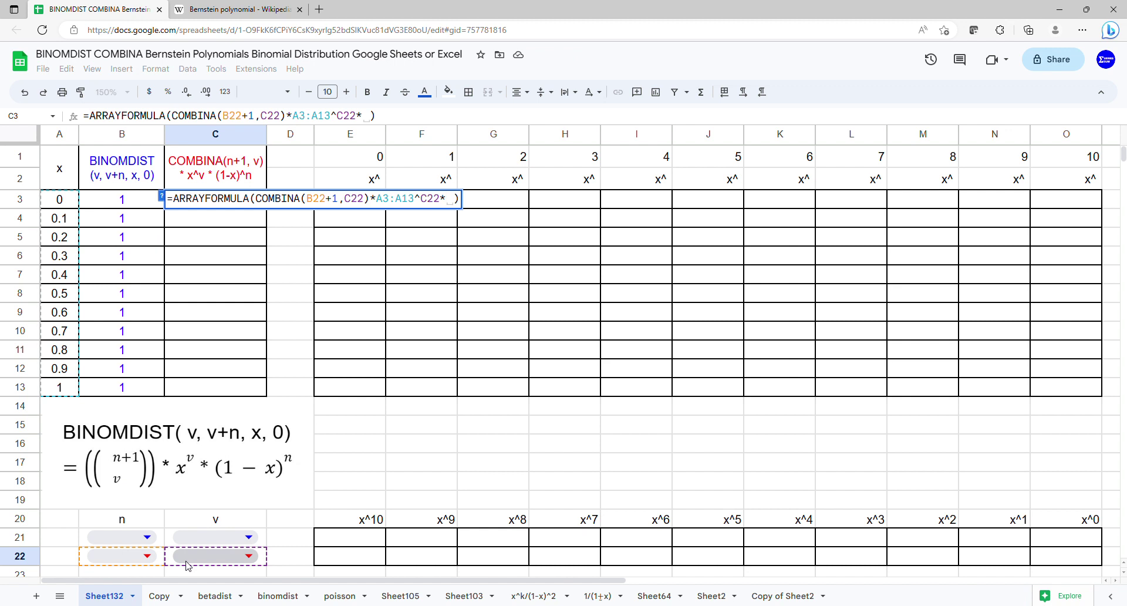
text((1-)
drag(64, 201, 58, 387)
text()^)
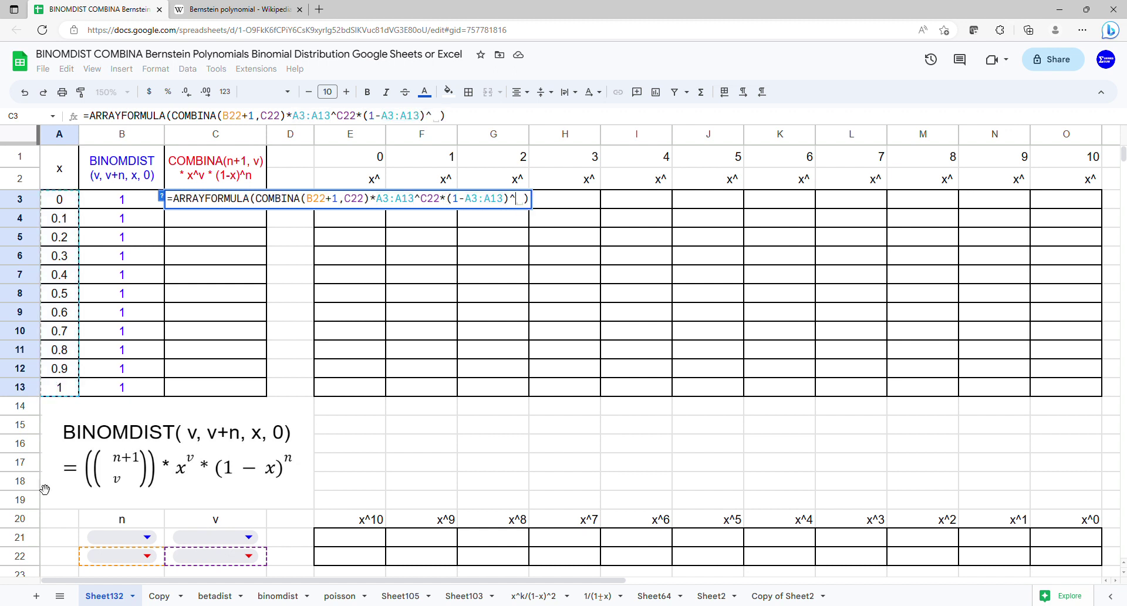
click(119, 564)
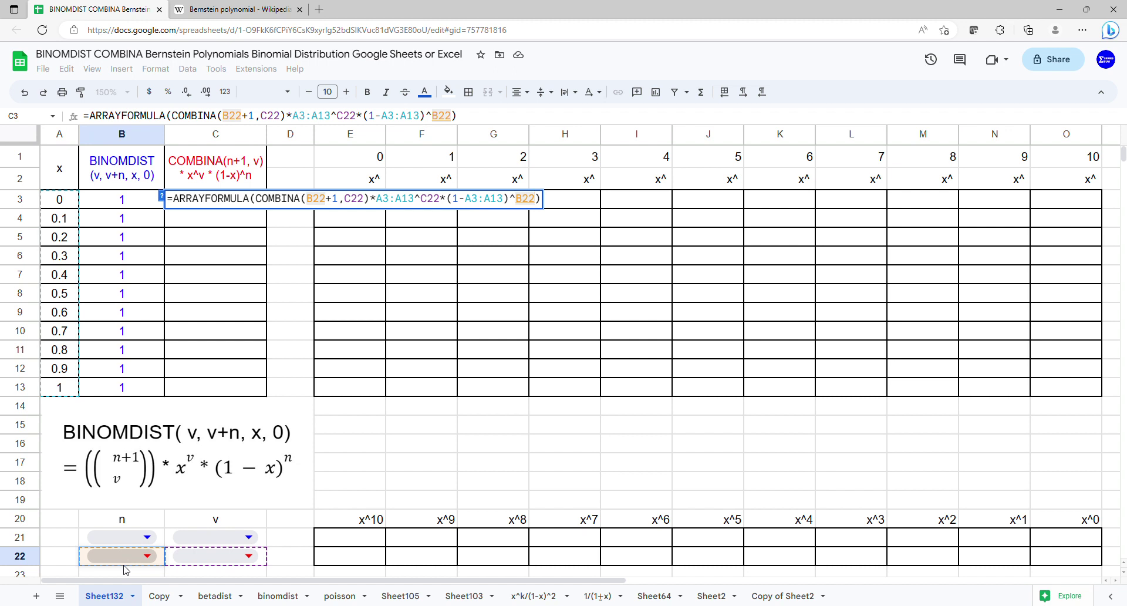
key(Return)
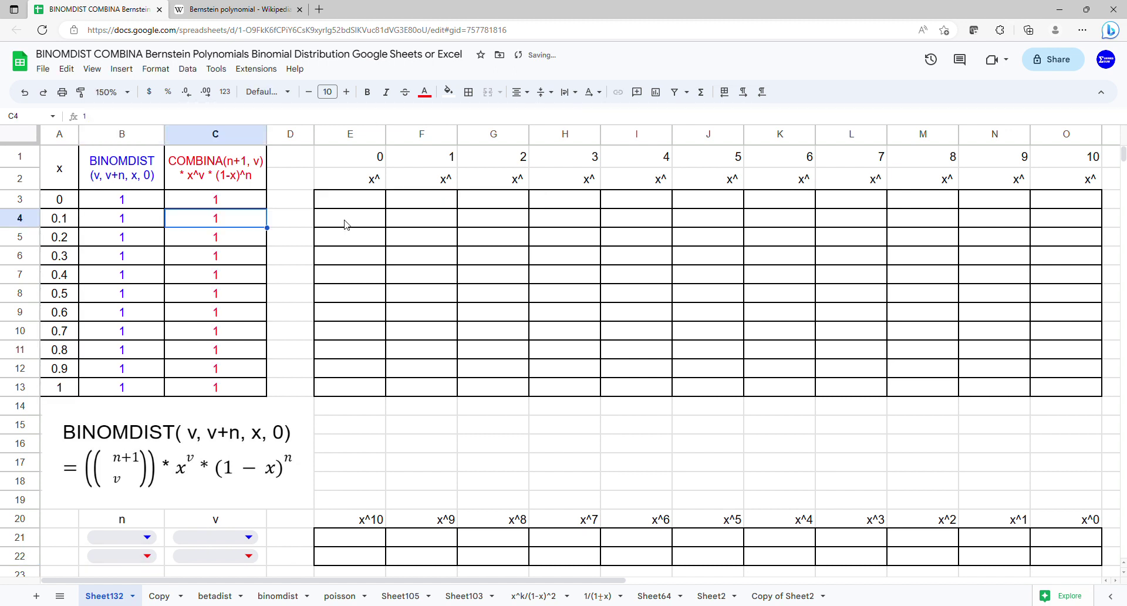
Fill the powers-of-x table from cell E3 with =ARRAYFORMULA(ARRAYFORMULA(A3:A13^E1:O1)).
click(349, 202)
text(=arr)
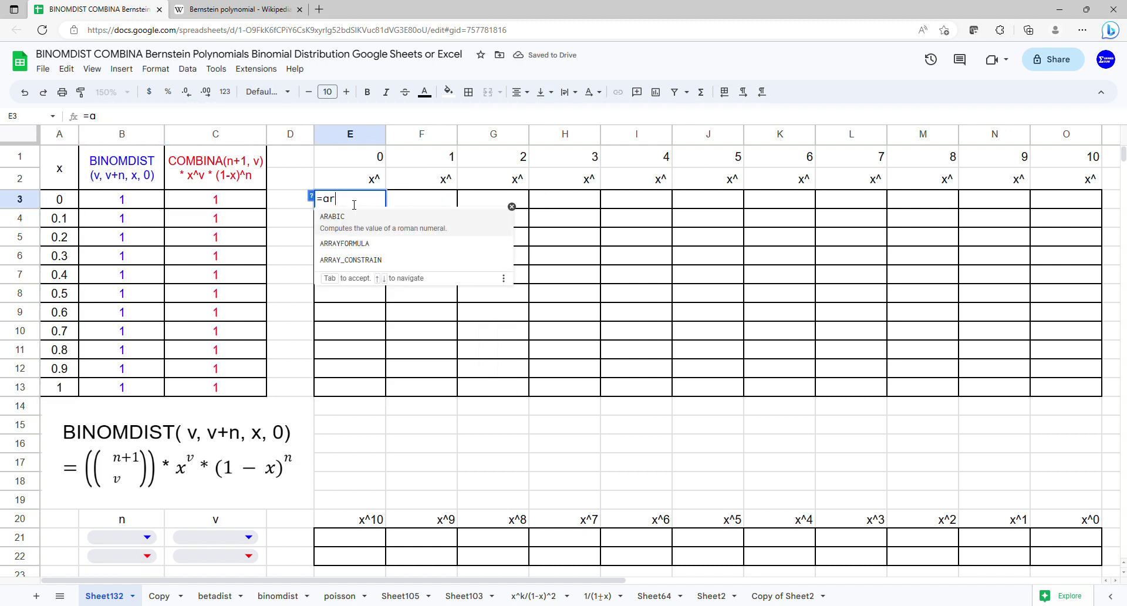
key(Tab)
text(arr)
key(Tab)
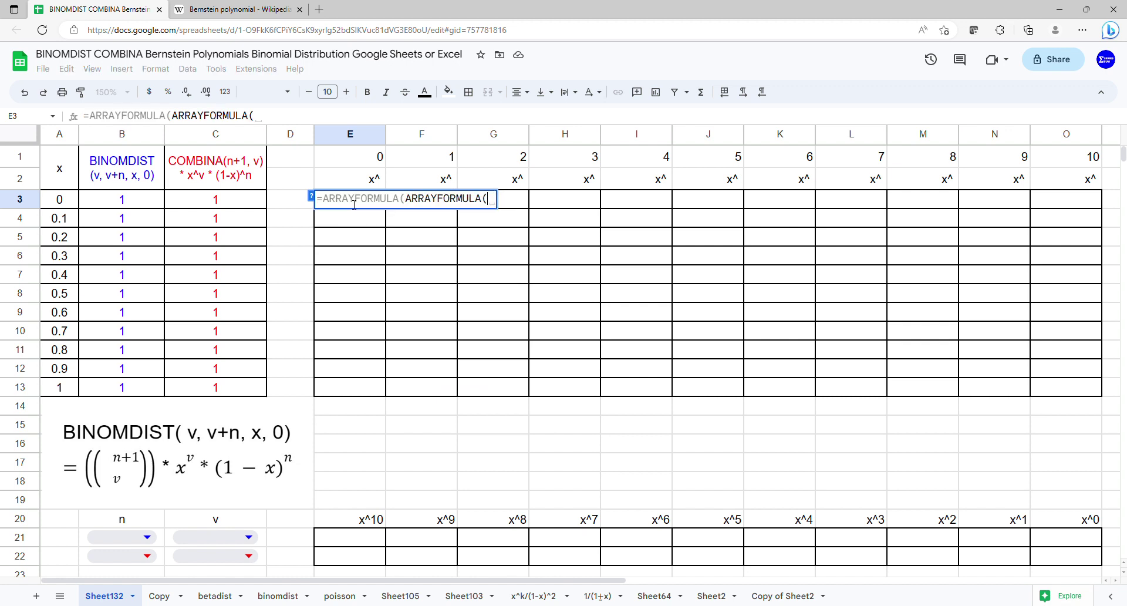
drag(78, 202, 71, 386)
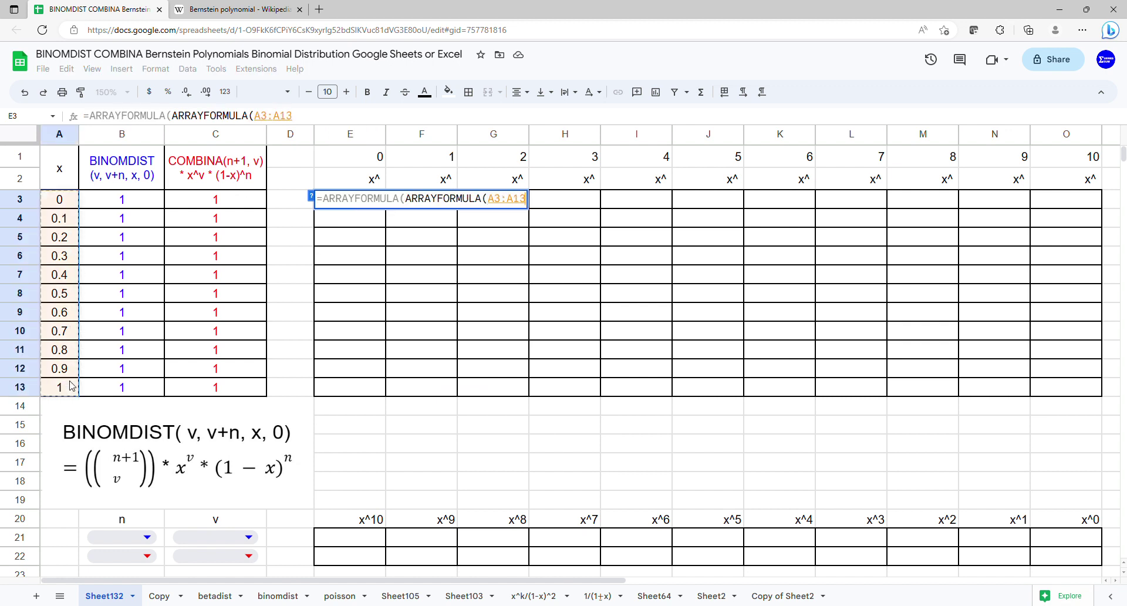
text(^)
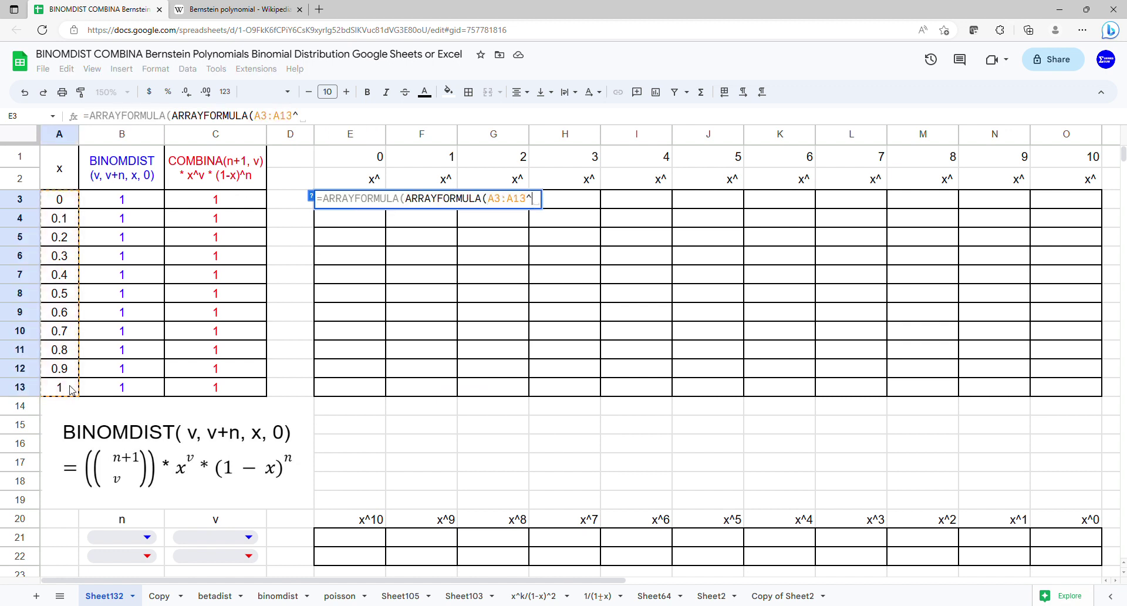
drag(354, 158, 1044, 162)
key(Return)
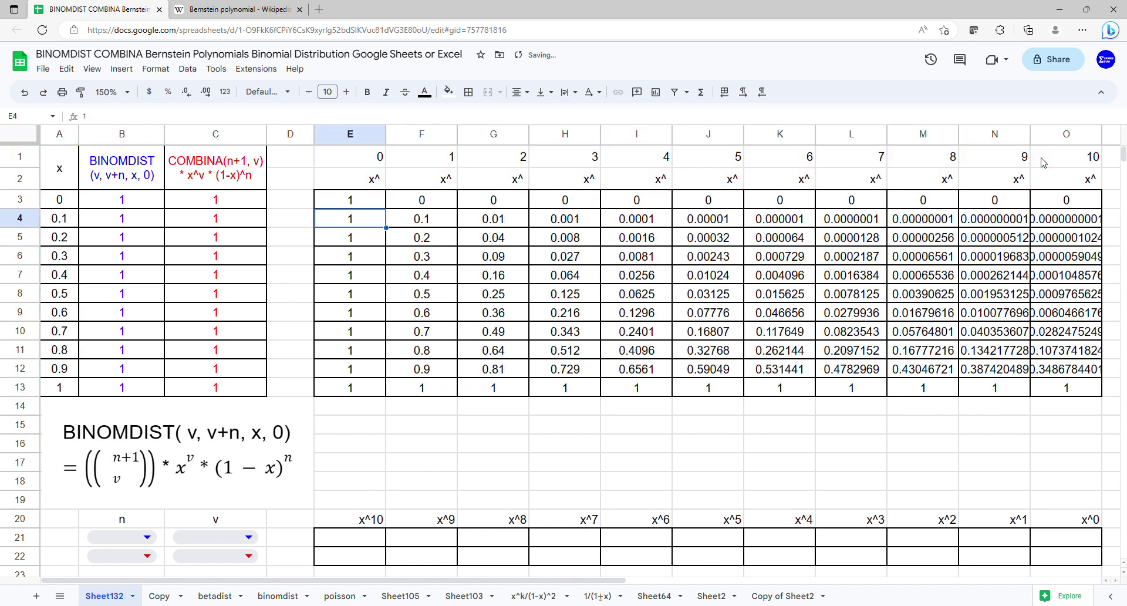
Enter a LINEST formula in cell E21 using B3:B13 as the y values and F3:O13 as the x values.
click(379, 541)
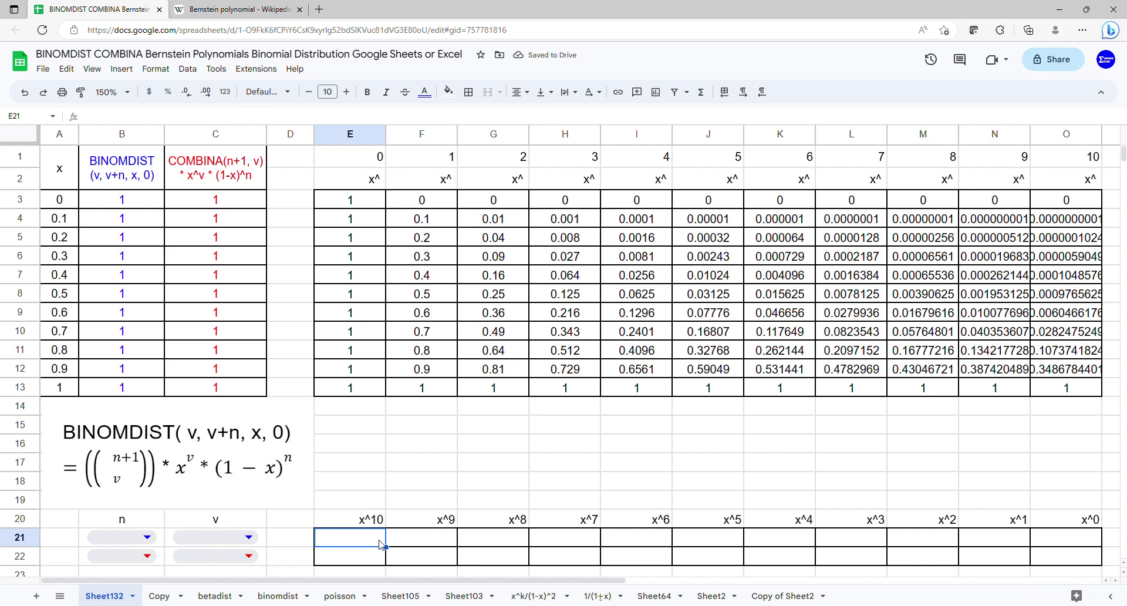
text(=l)
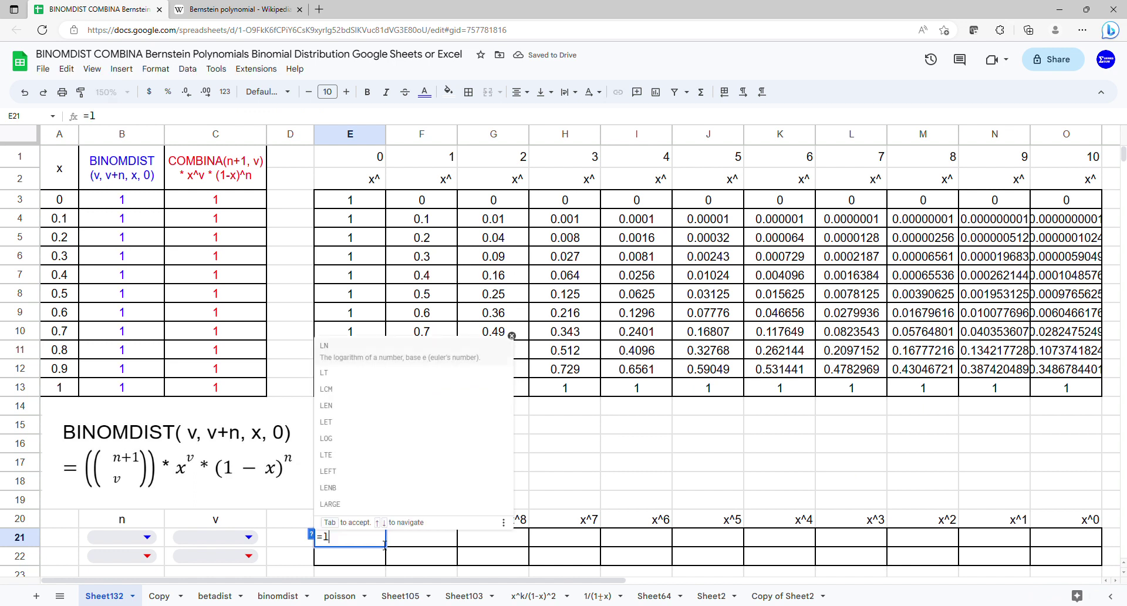
text(inest)
key(Tab)
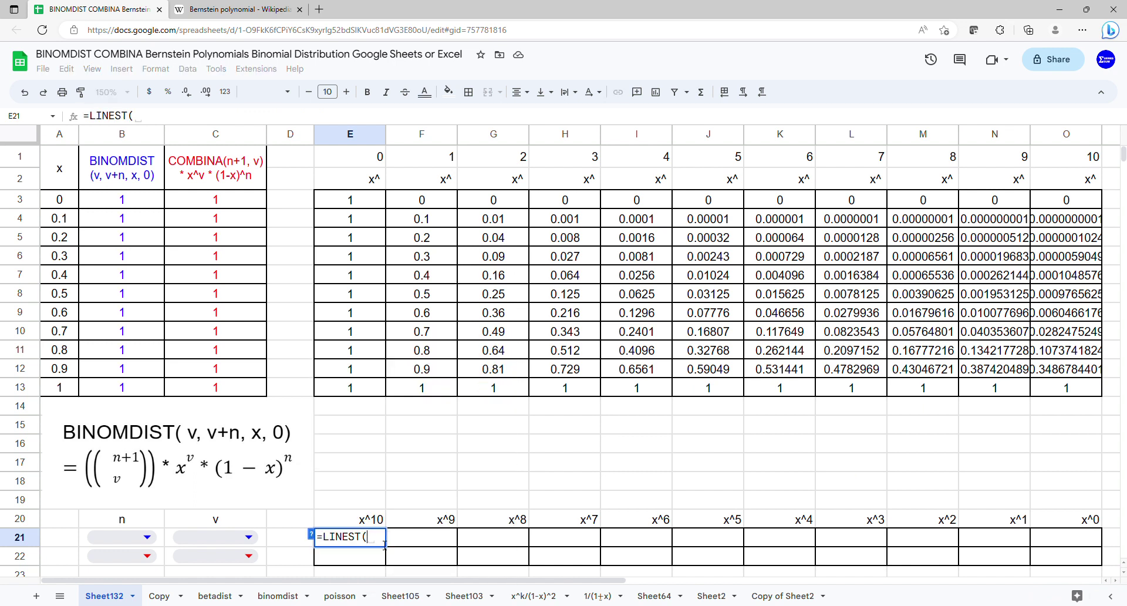
drag(115, 200, 118, 398)
text(,)
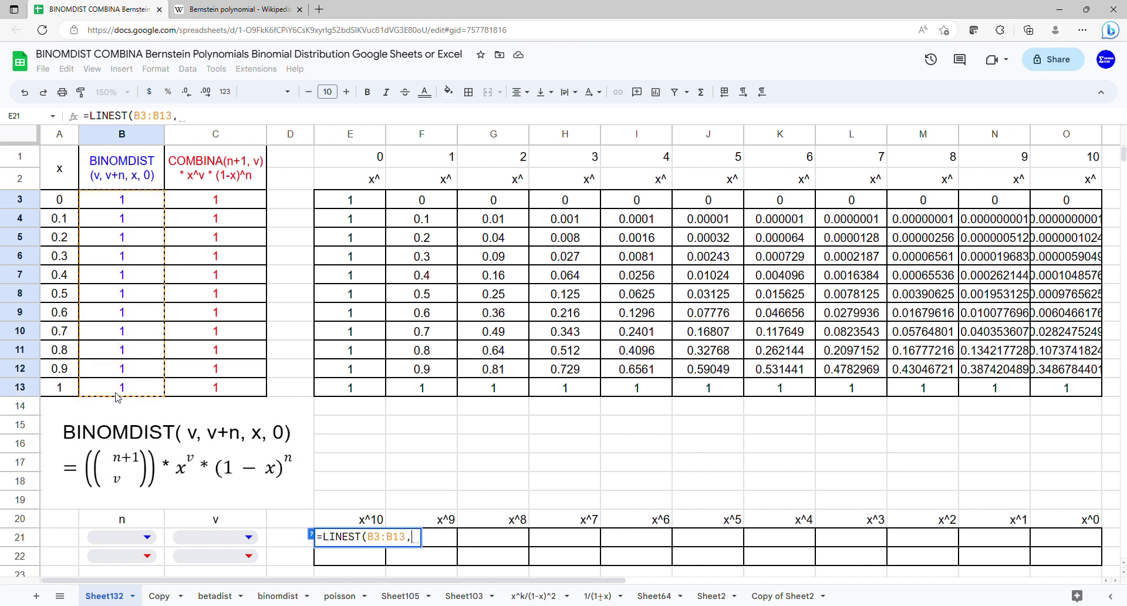
drag(452, 206, 1085, 392)
key(Return)
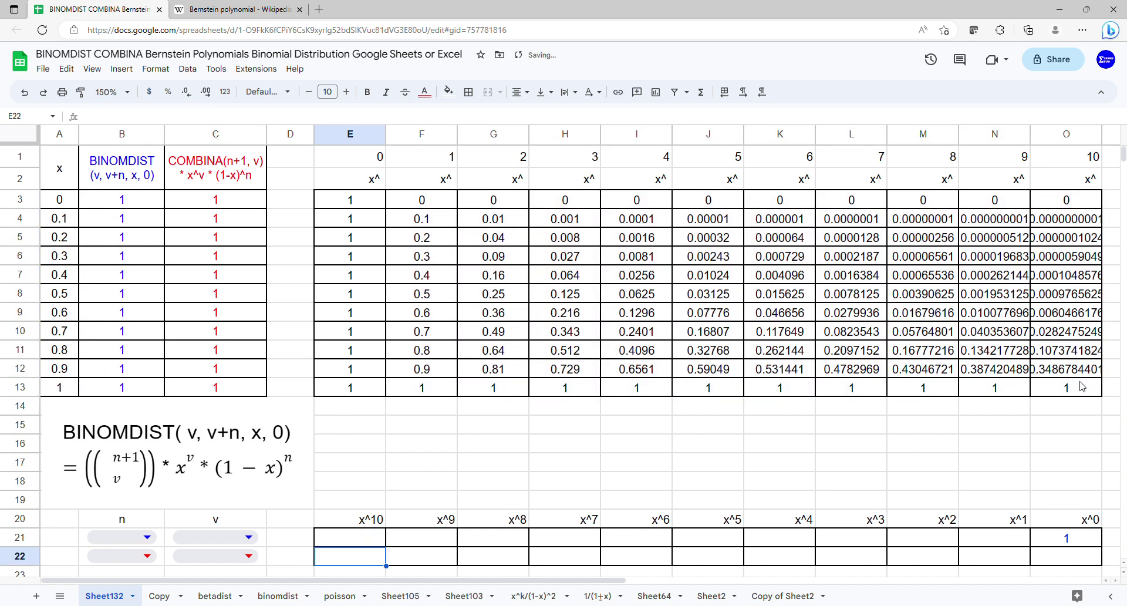
Enter a LINEST formula in cell E22 using C3:C13 as the y values and F3:O13 as the x values.
text(=linest)
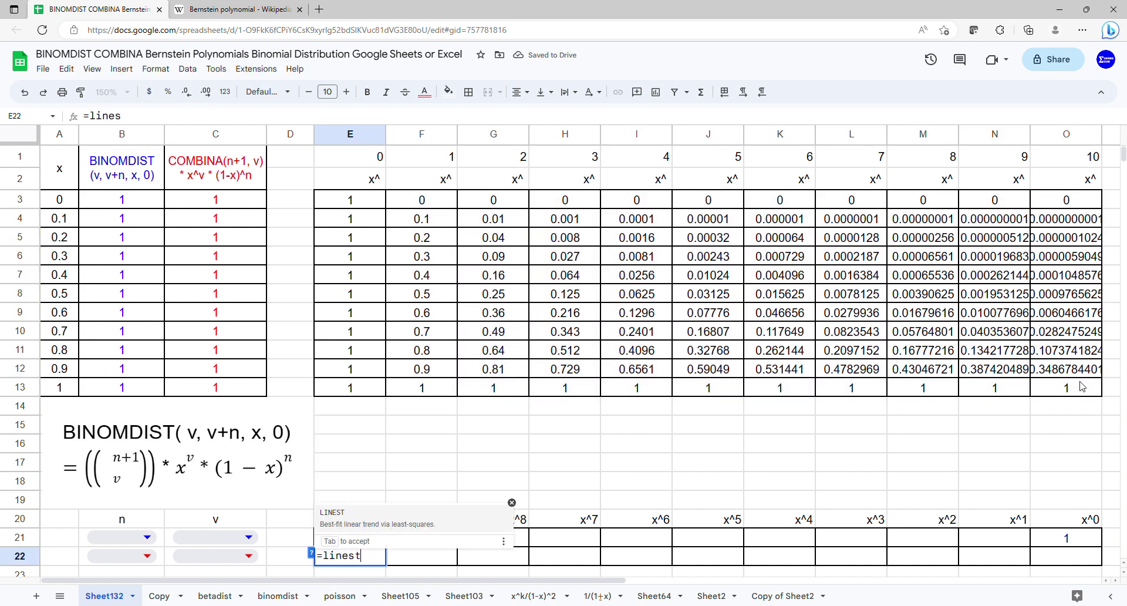
key(Tab)
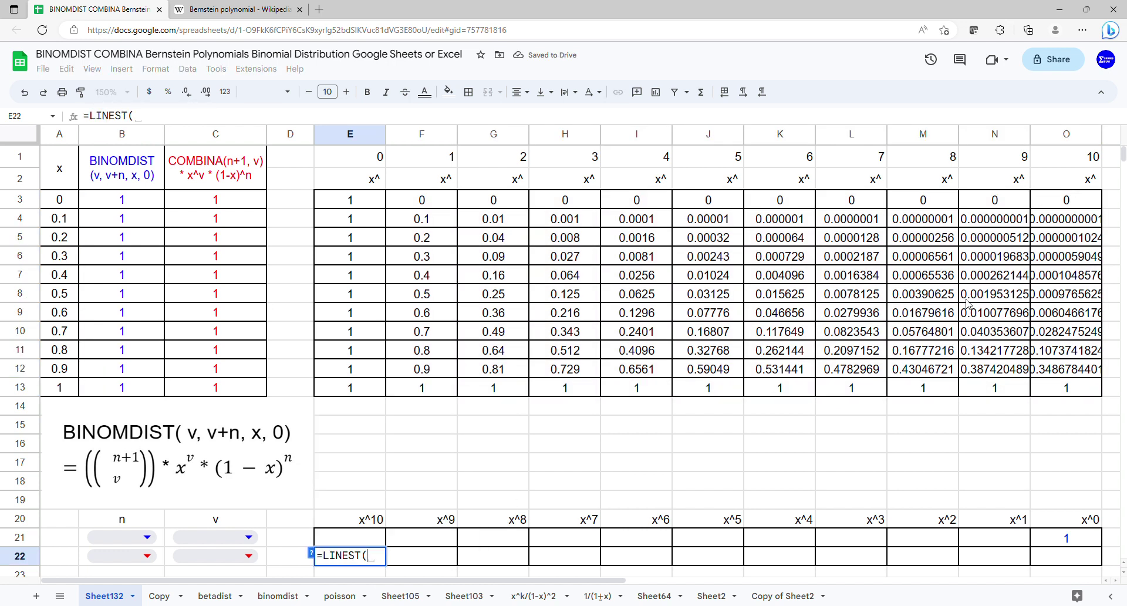
drag(260, 200, 244, 389)
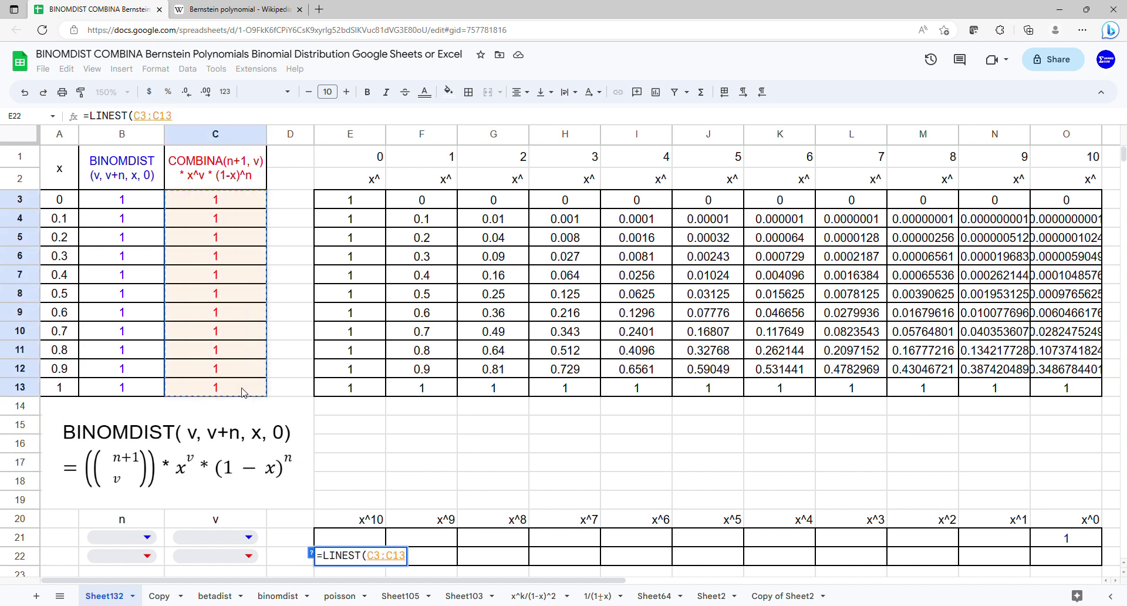
text(,)
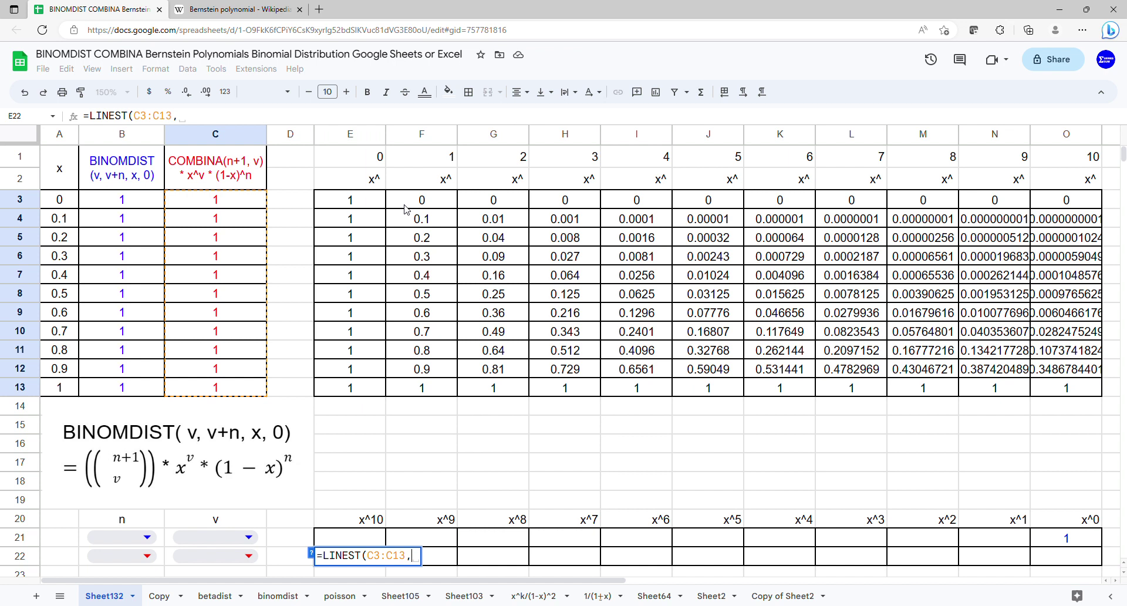
drag(411, 210, 1046, 391)
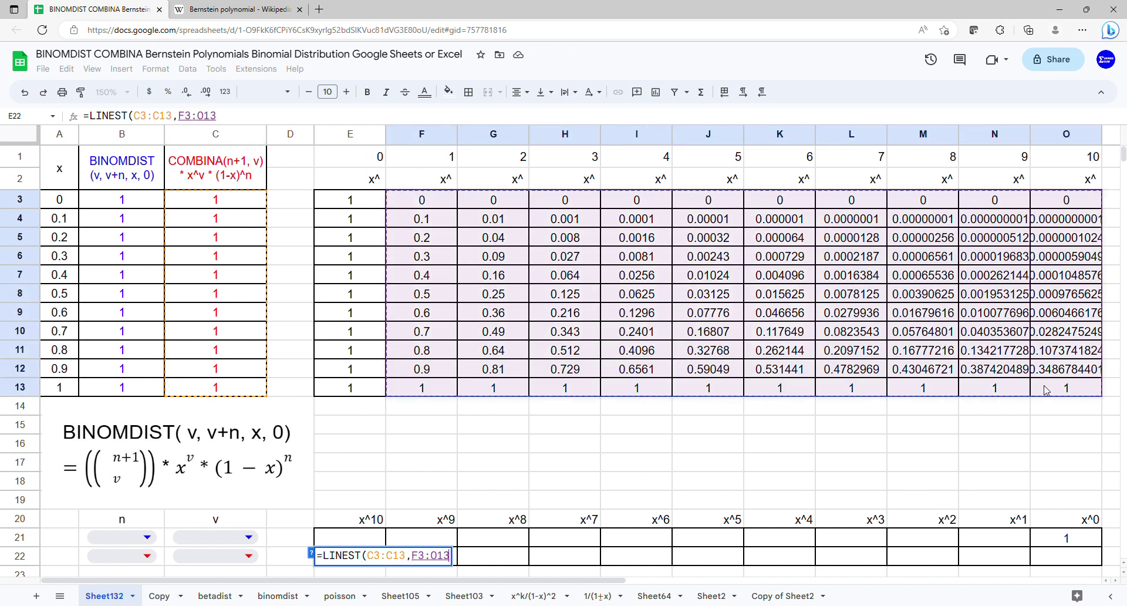
key(Return)
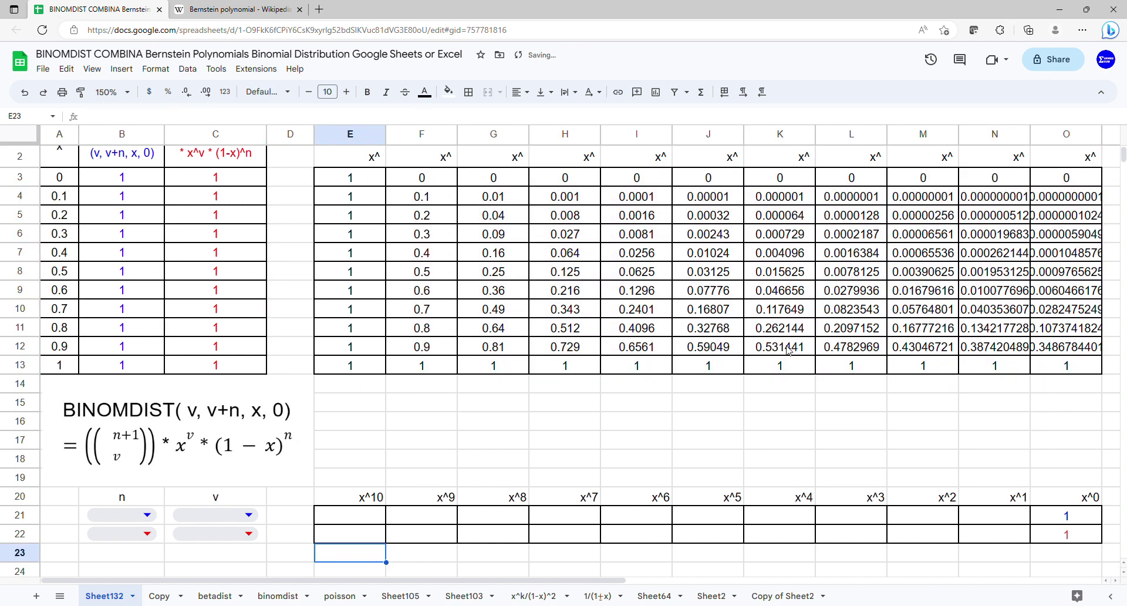
Insert a scatter chart from the range A1:C13.
scroll(787, 352, up, 1)
drag(59, 166, 224, 394)
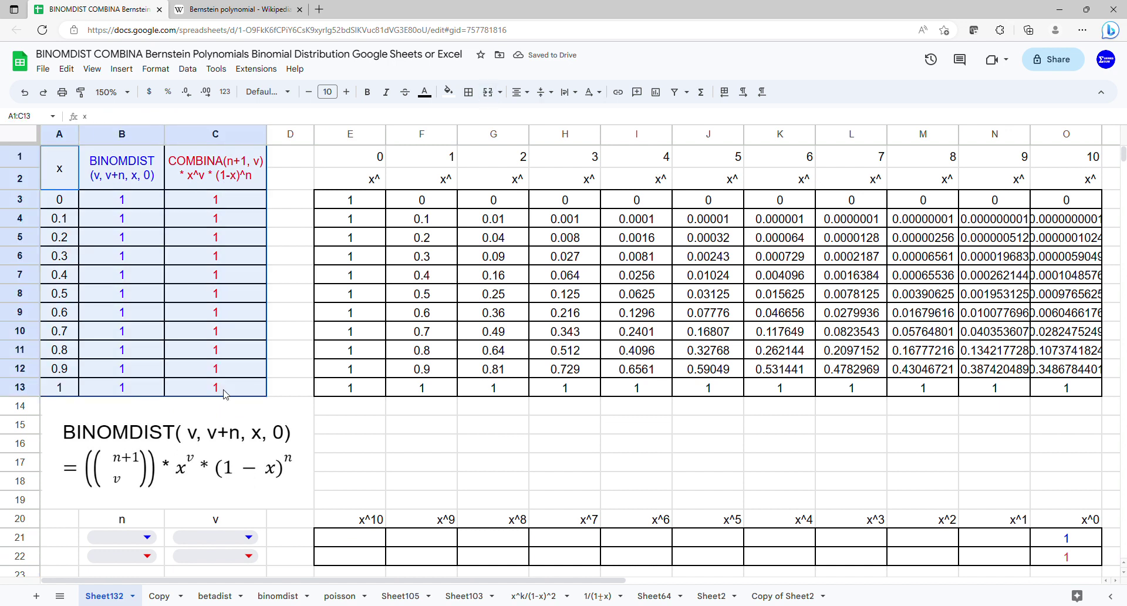
click(121, 68)
click(133, 177)
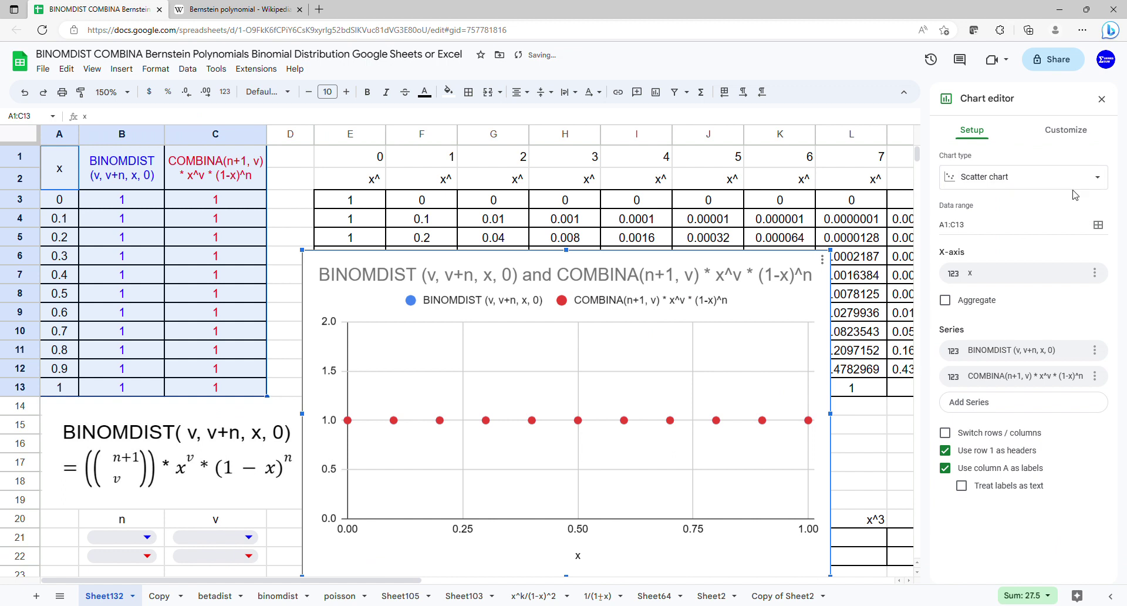
Add a polynomial trendline of degree 10 to all series of the scatter chart.
click(1072, 134)
click(992, 233)
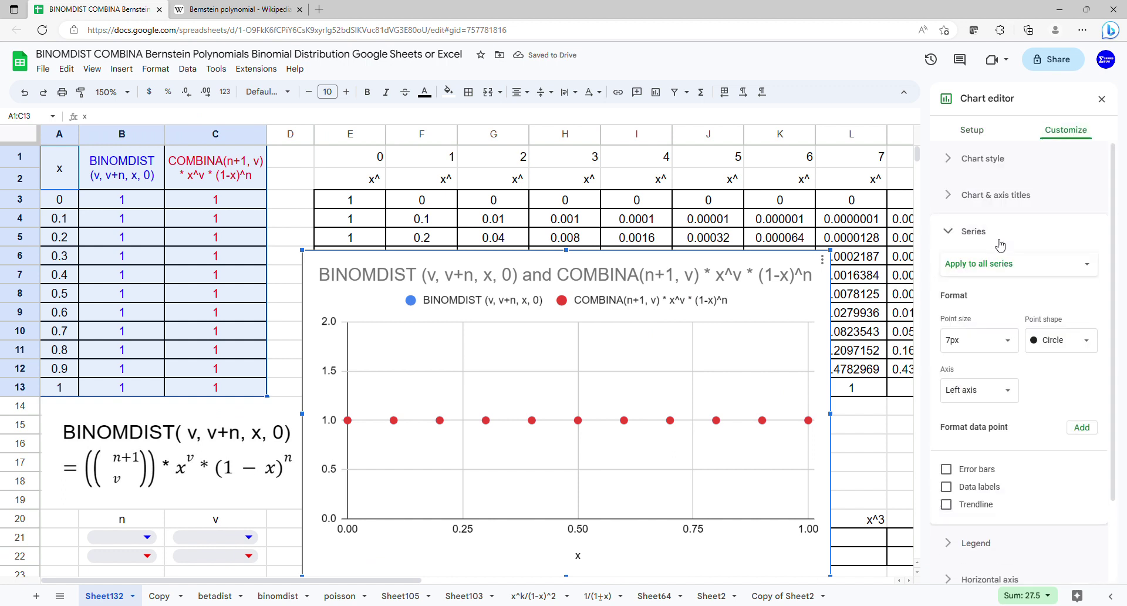
click(976, 507)
scroll(992, 499, down, 2)
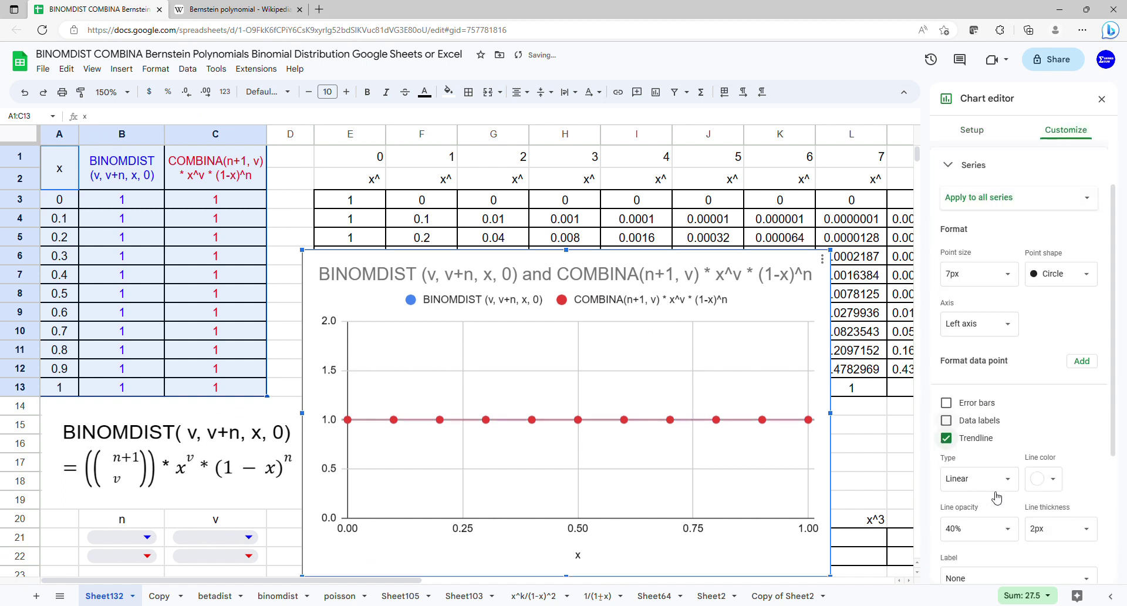
click(1007, 421)
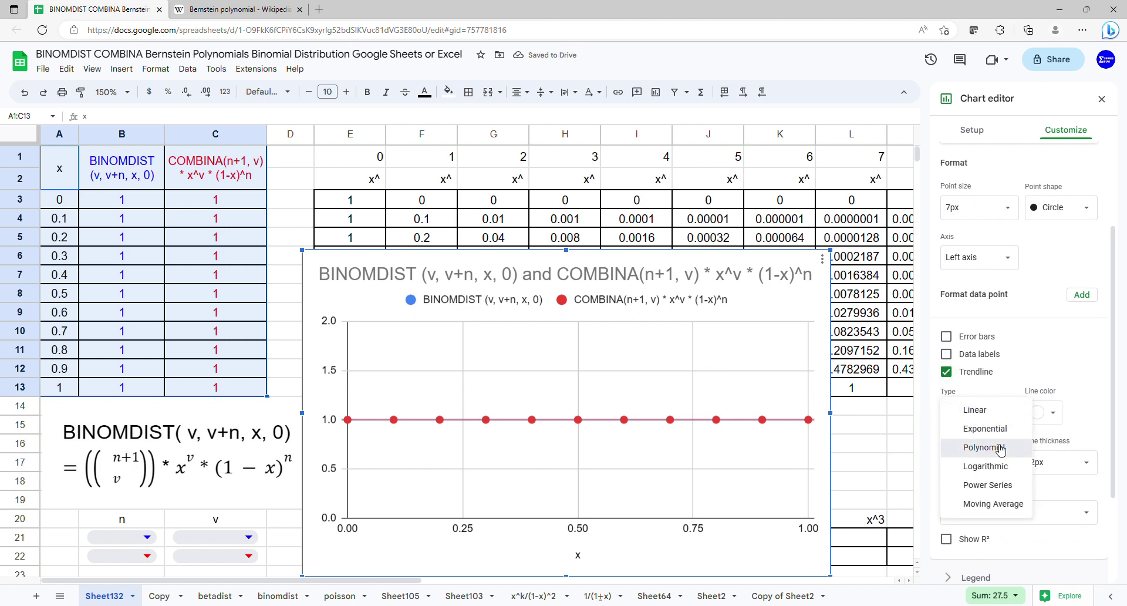
click(984, 447)
click(993, 470)
click(969, 581)
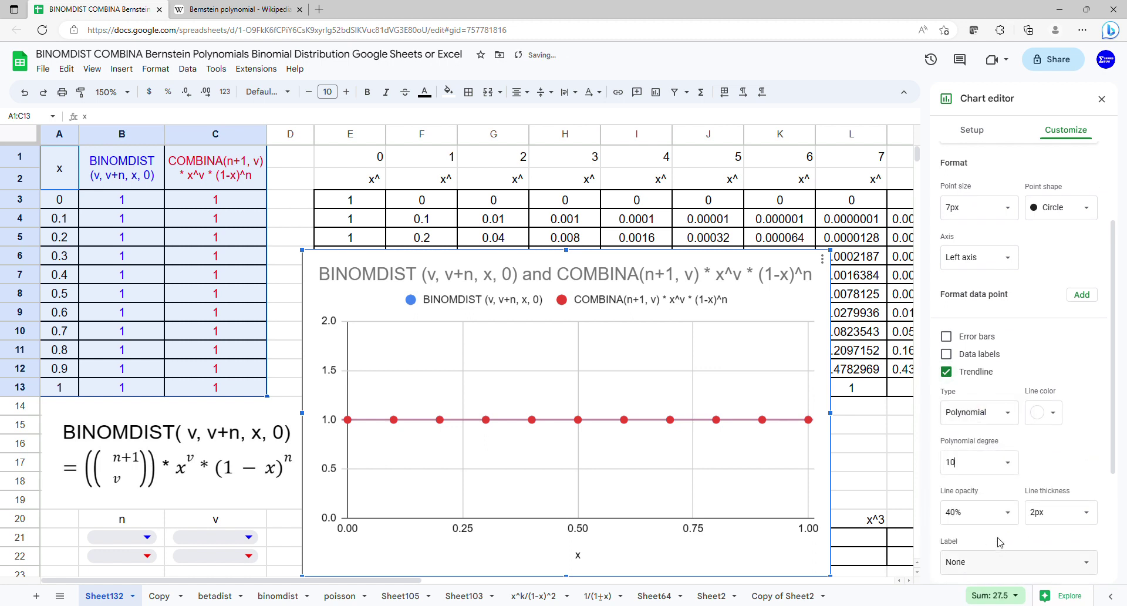
Set the trendline label to Use Equation for all series.
click(1001, 559)
scroll(1000, 552, down, 3)
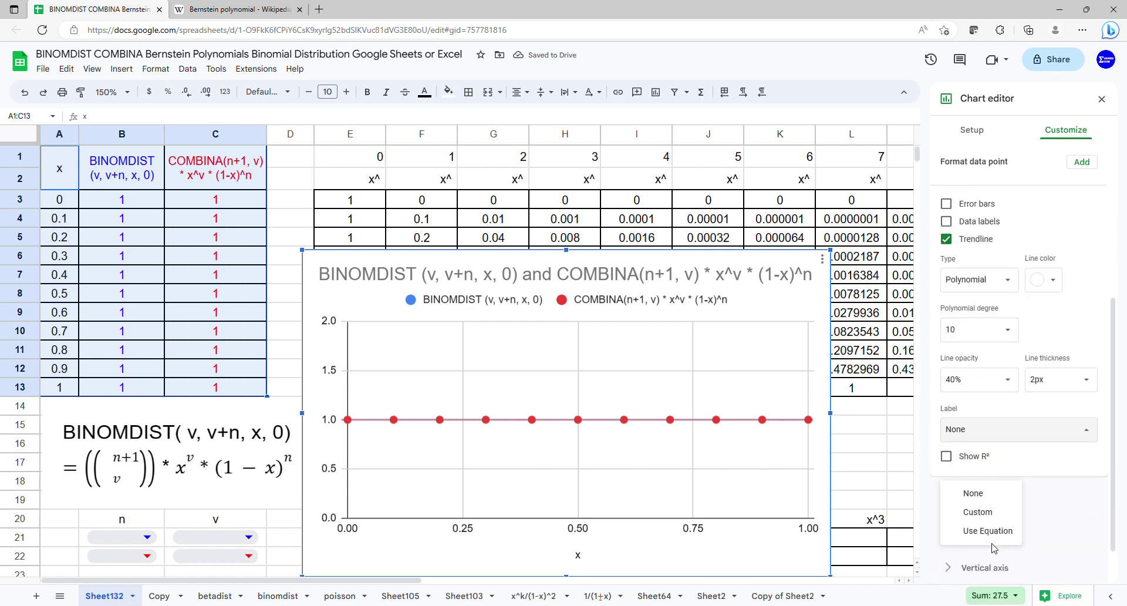
click(1037, 434)
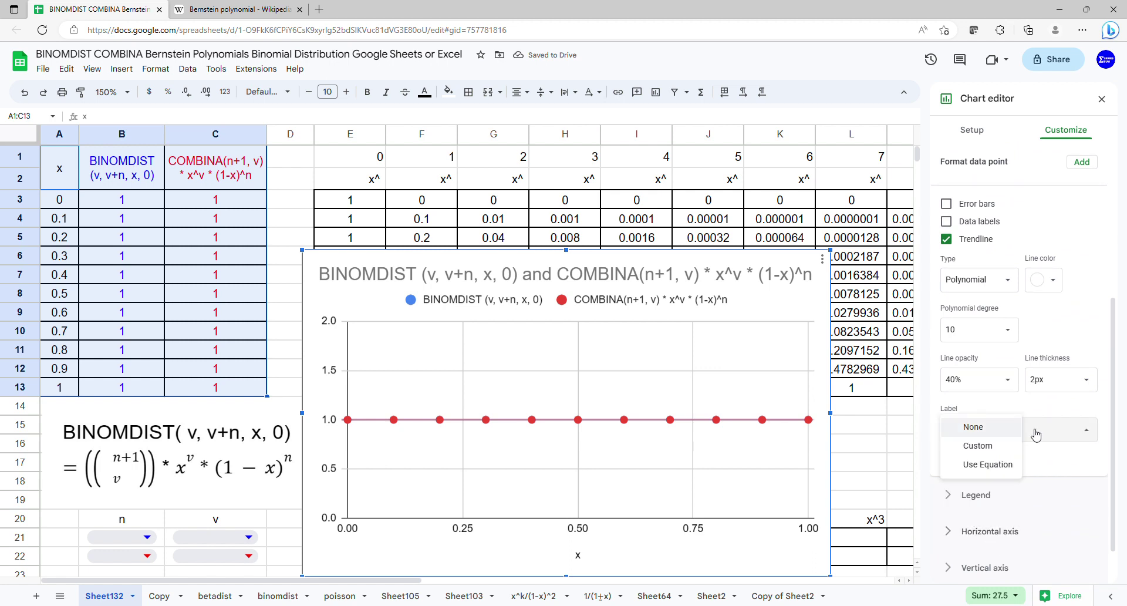
click(1004, 470)
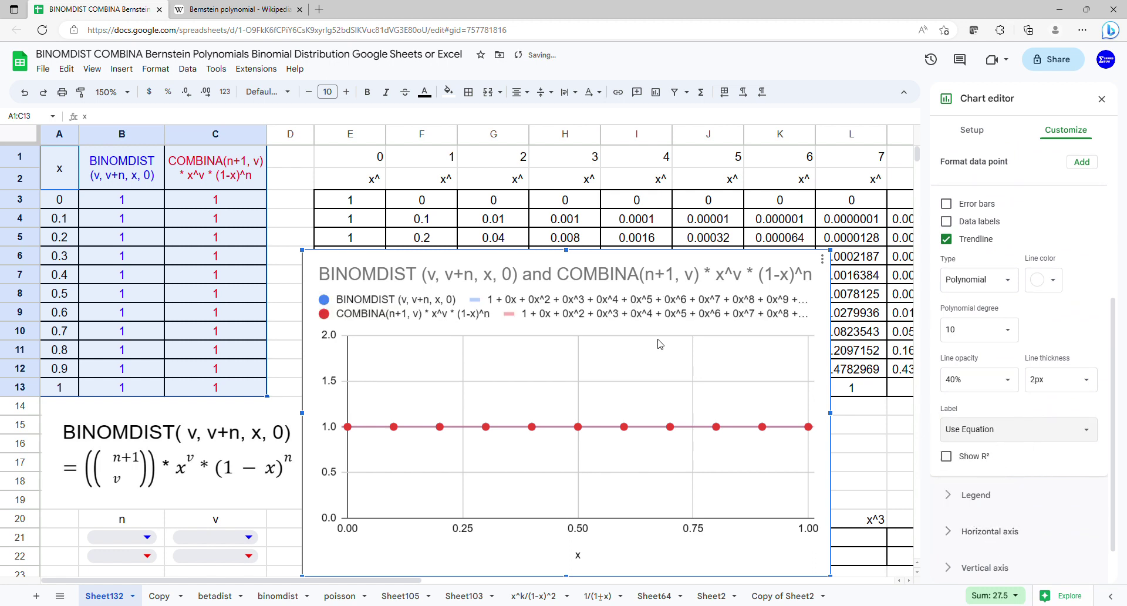
Delete the scatter chart's title text.
double_click(601, 276)
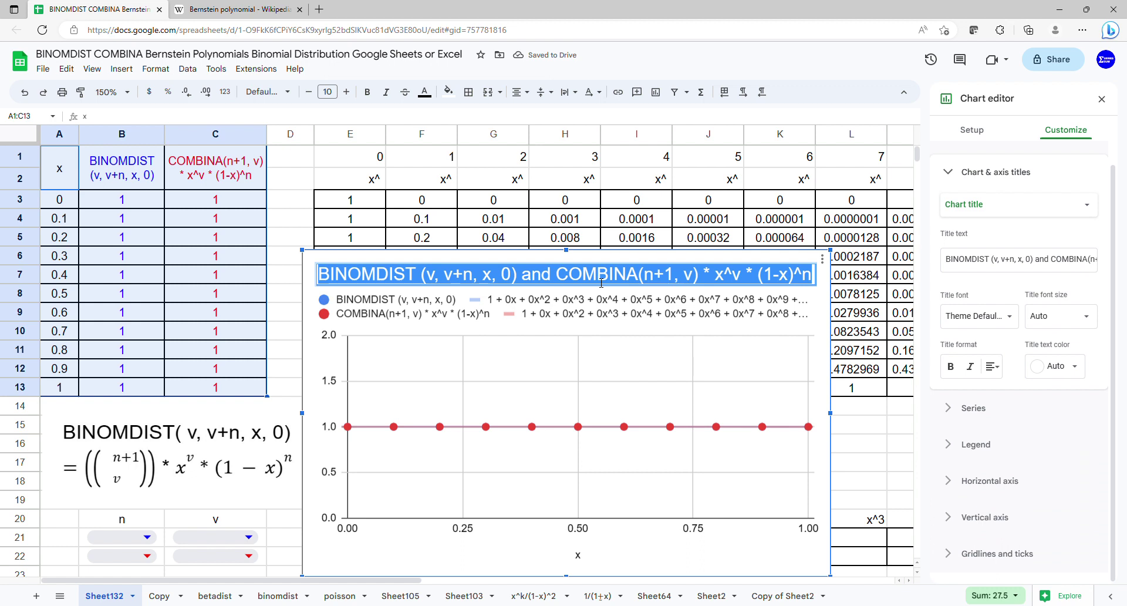
key(BackSpace)
click(624, 335)
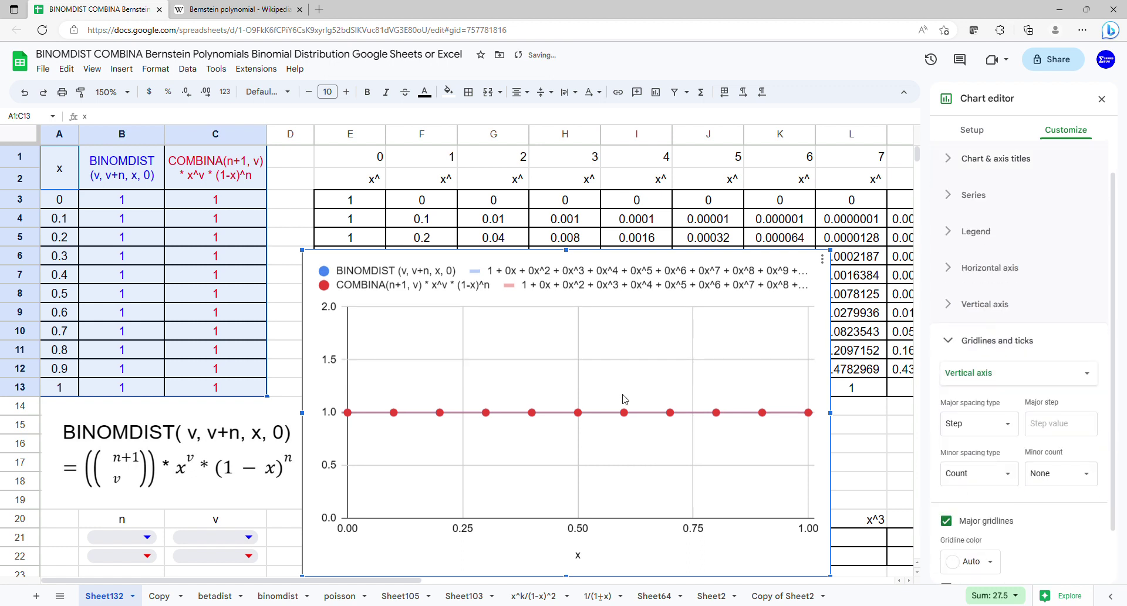
Set the chart's legend position to Right and close the chart editor.
scroll(1054, 370, down, 1)
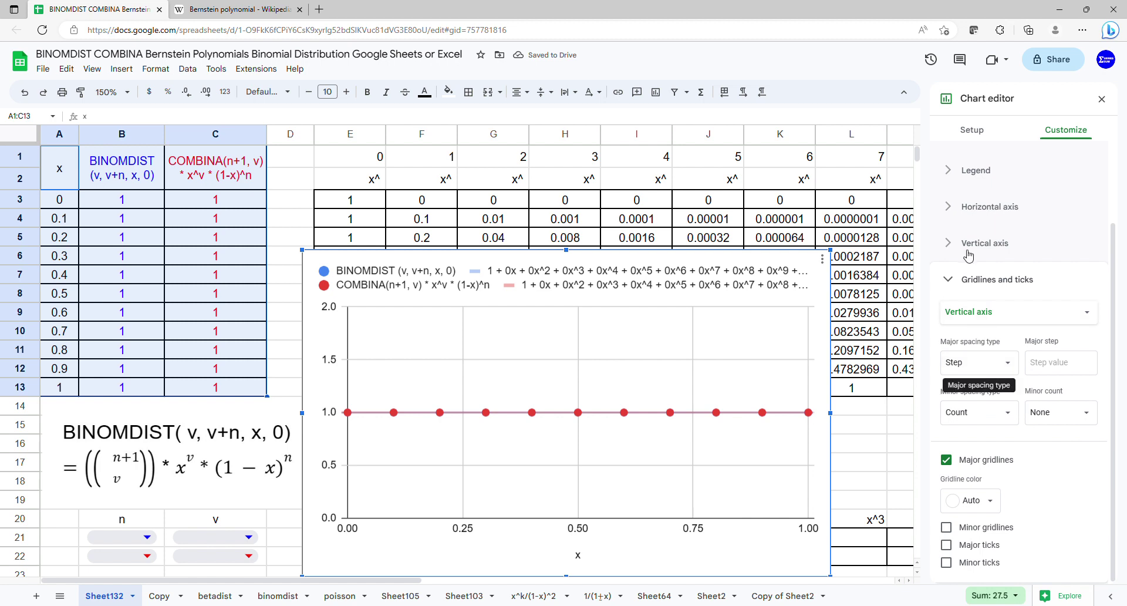
click(975, 170)
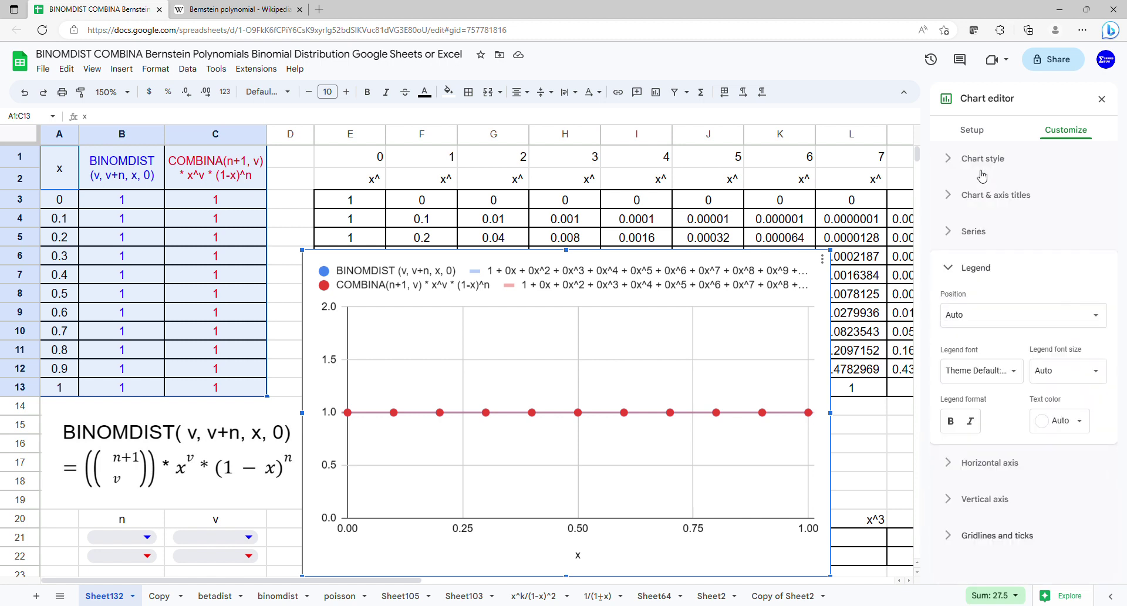
click(1021, 317)
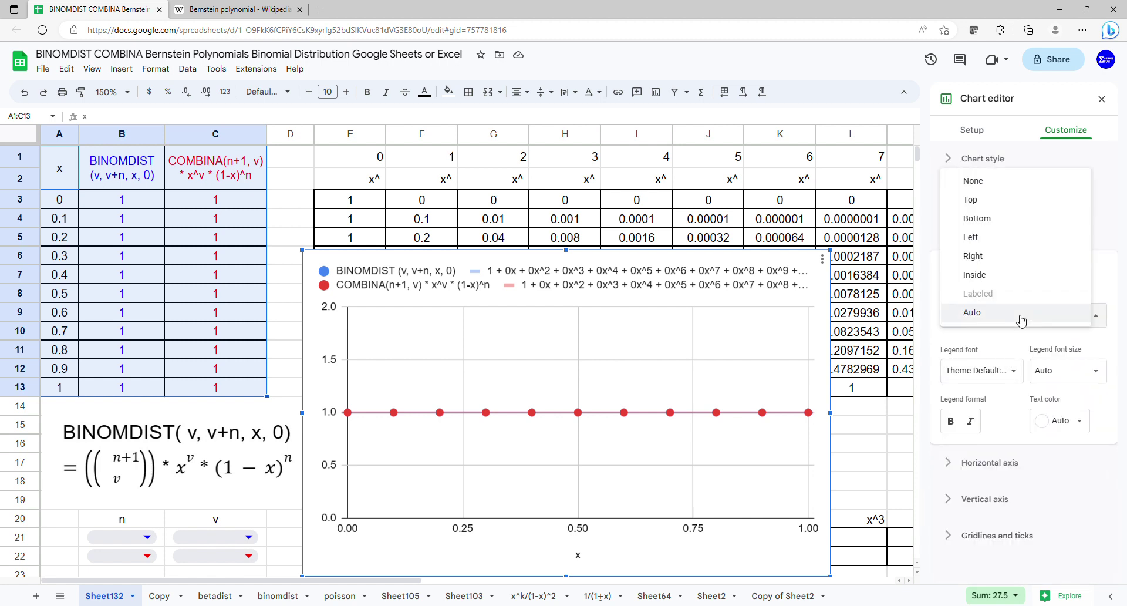
click(988, 256)
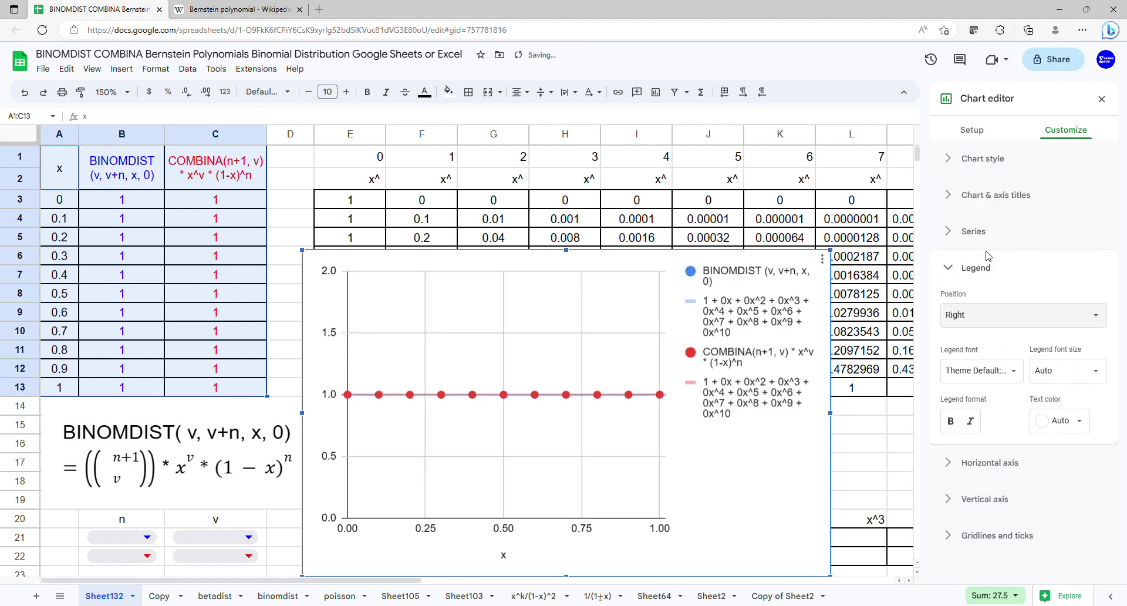
click(1102, 99)
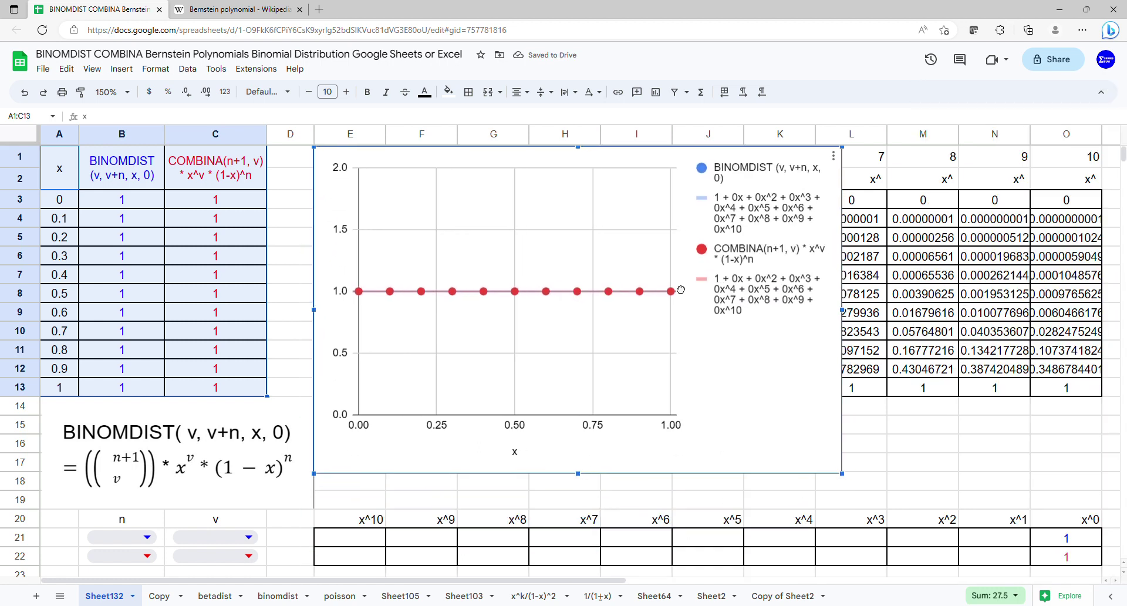
Enlarge the chart so it spans columns E to O and reaches down to row 19.
drag(576, 477, 579, 505)
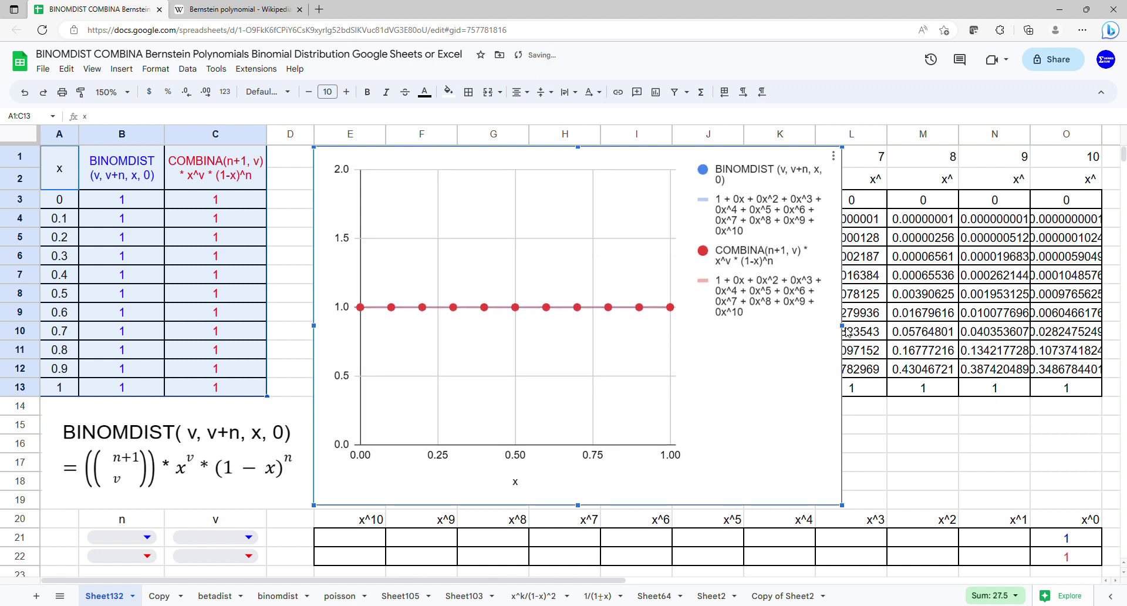
drag(844, 329, 1114, 345)
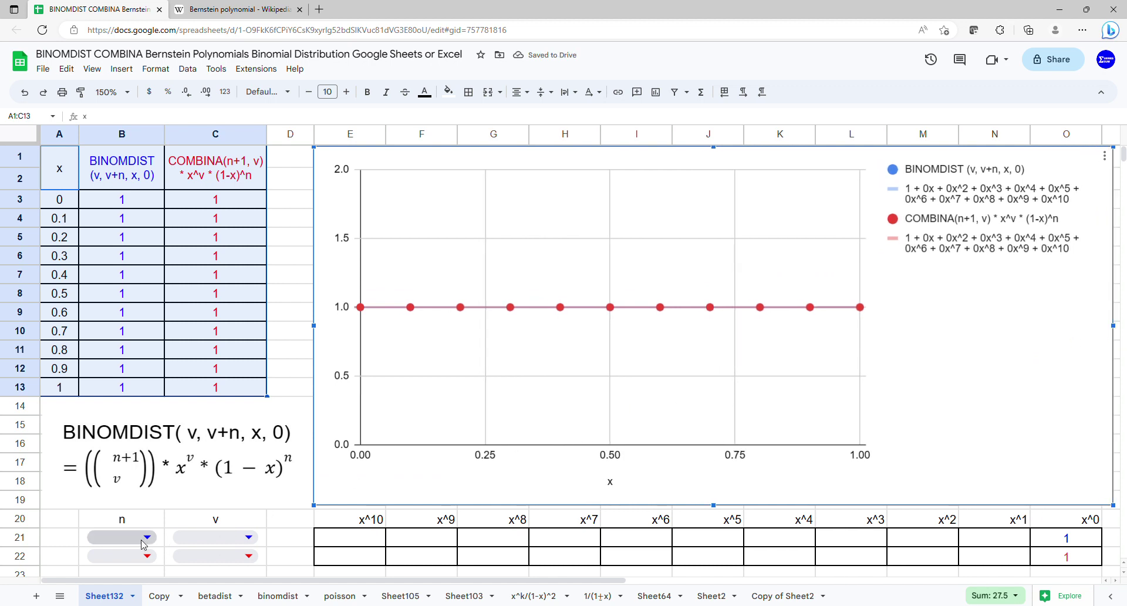
Choose 0 for both n and v in rows 21 and 22 (cells B21:C22).
click(235, 537)
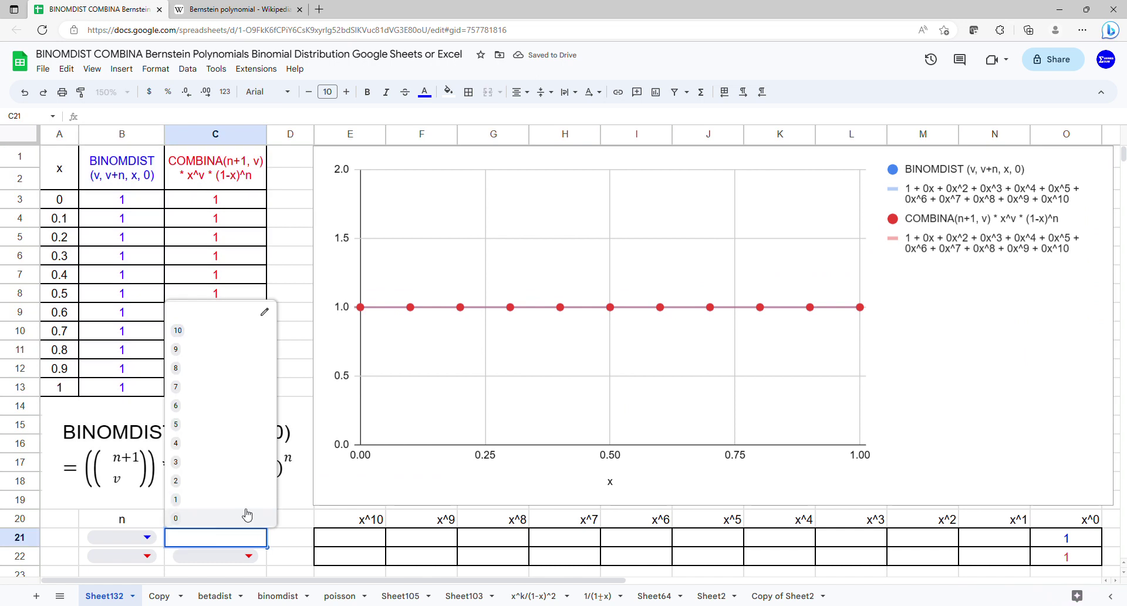
click(242, 518)
click(144, 538)
click(145, 517)
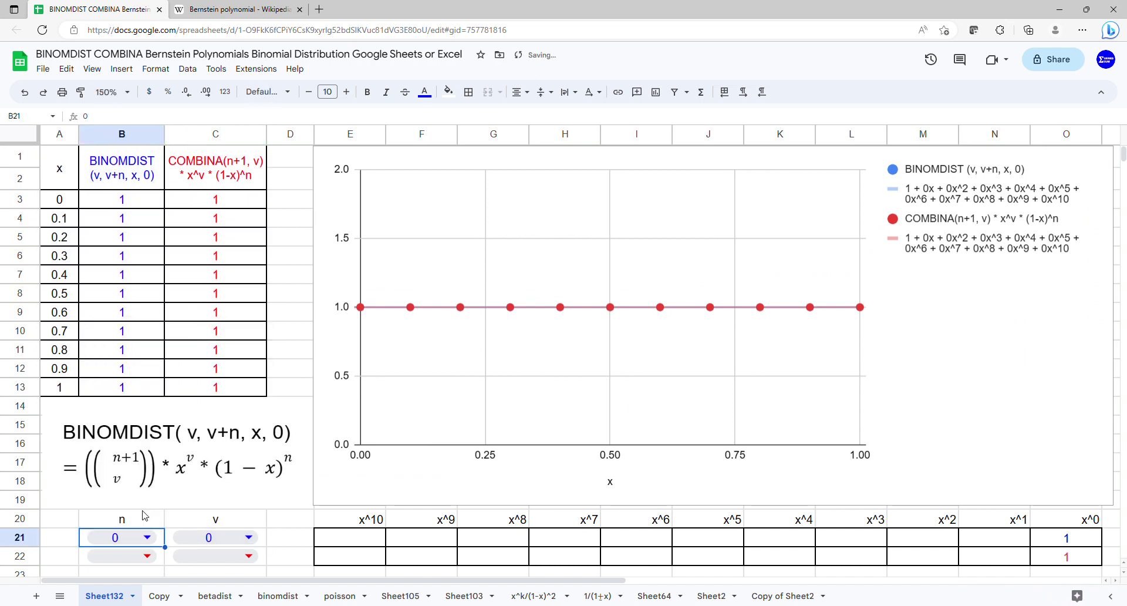
click(231, 552)
click(241, 544)
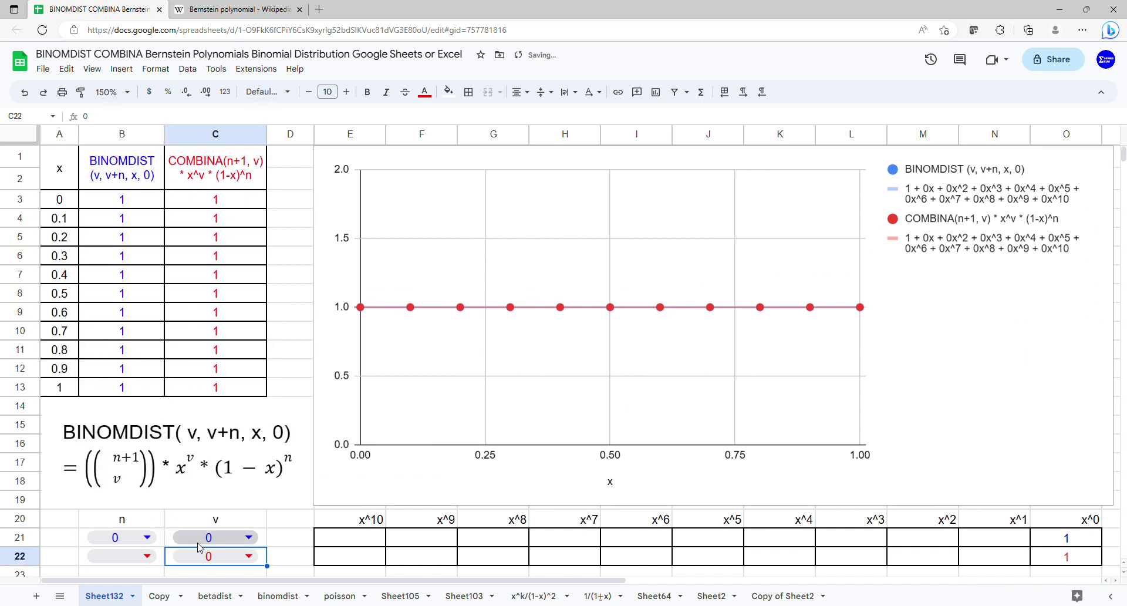
click(158, 558)
click(152, 544)
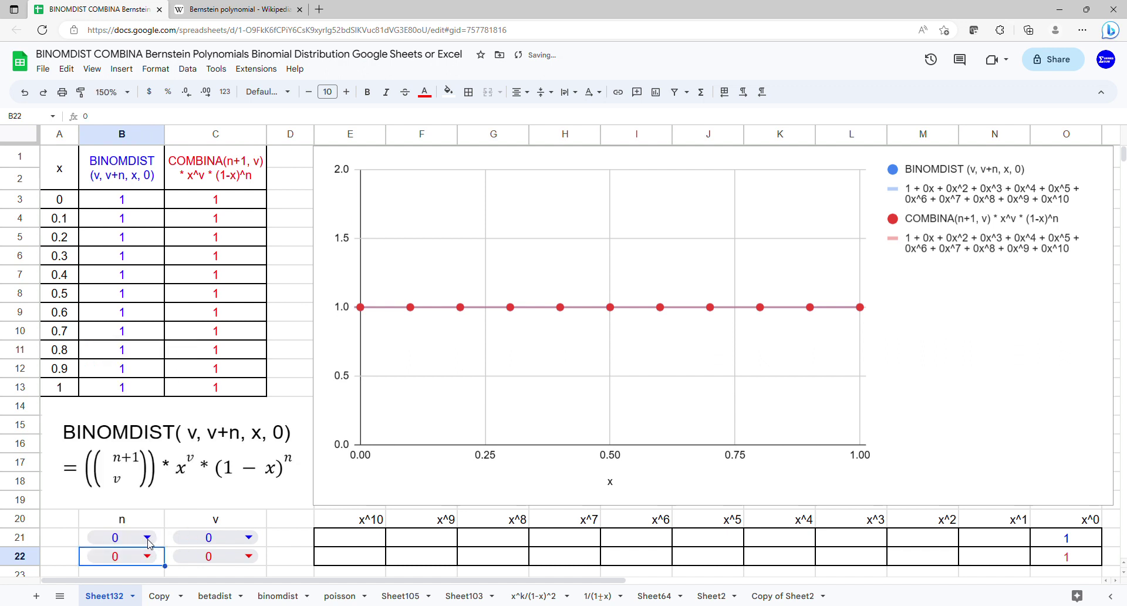
Set n to 1 in both B21 and B22, selecting the BINOMDIST coefficients for x^1 and x^0 for inspection in between.
click(152, 537)
click(151, 500)
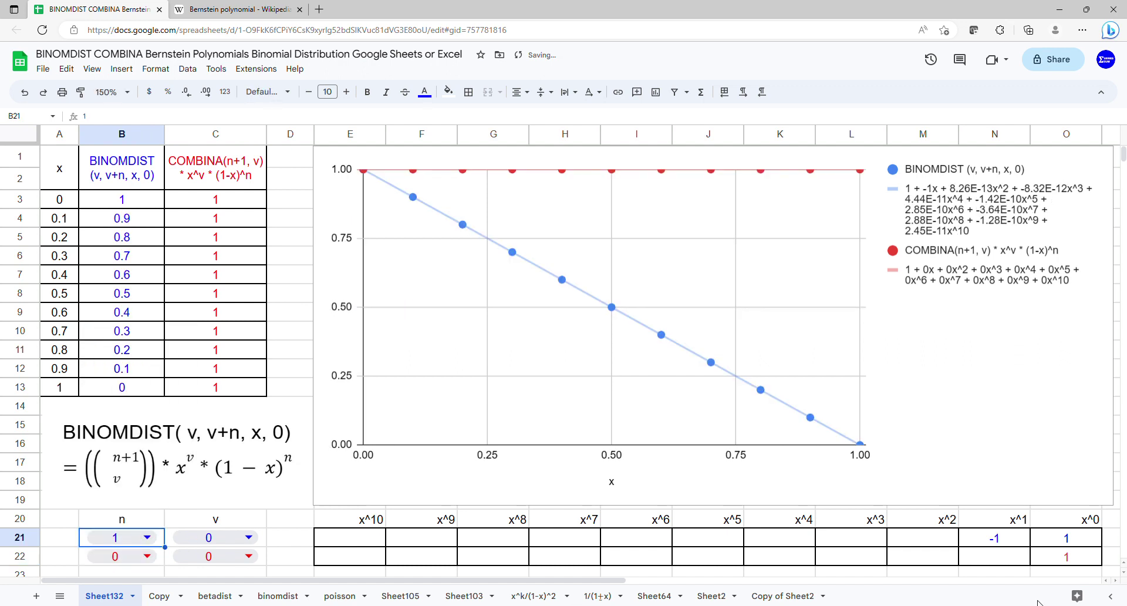
drag(1057, 519, 1057, 540)
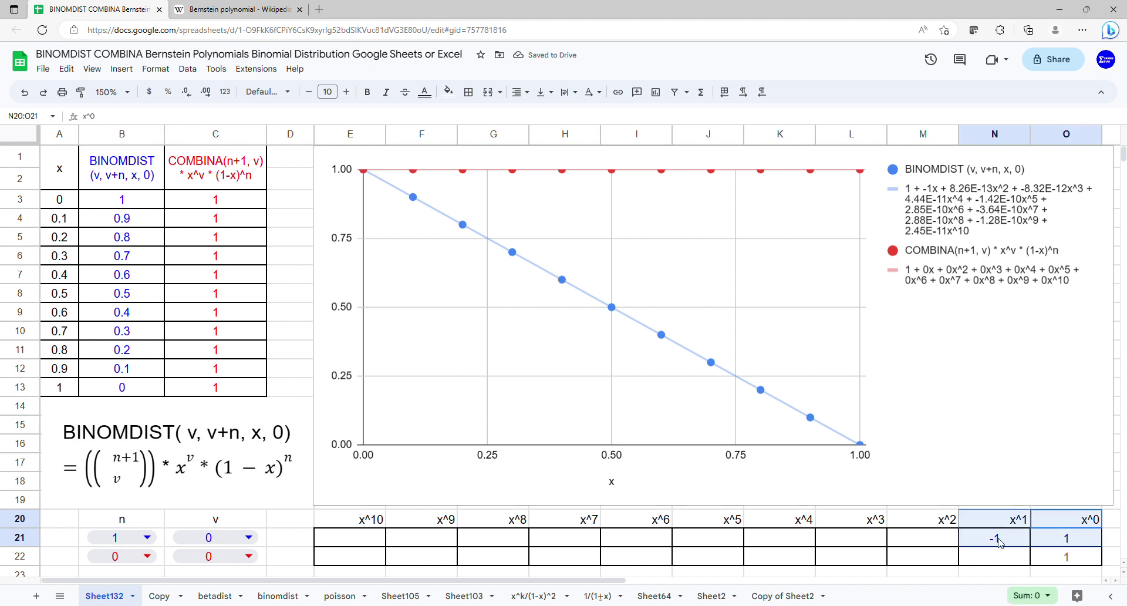
click(109, 558)
click(155, 526)
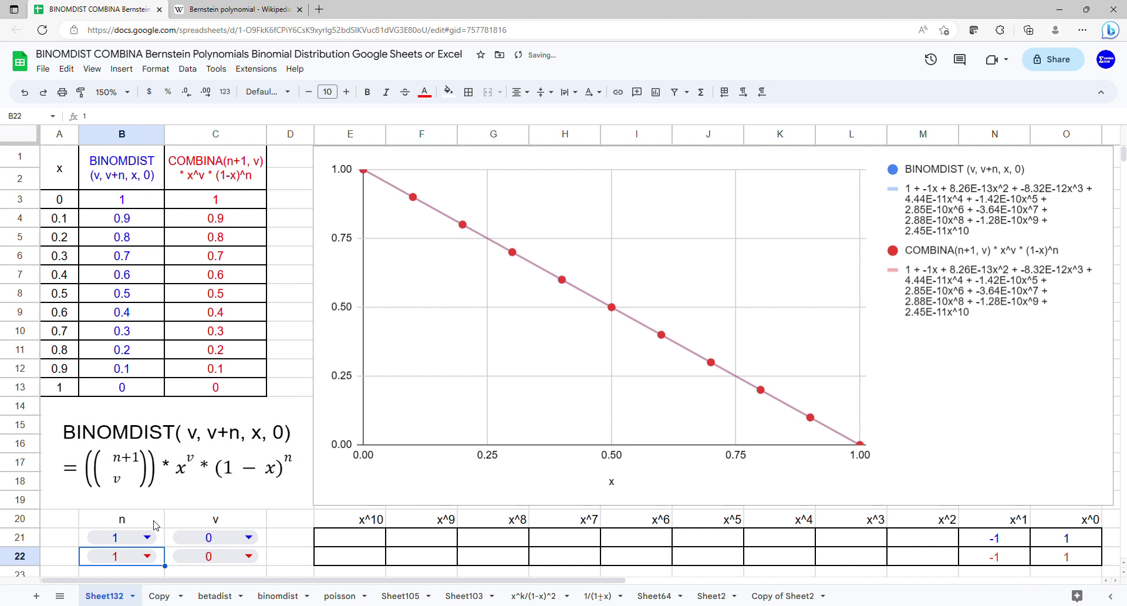
Compare the x^1 and x^0 coefficients in N20:O22 with the monomial forms on Wikipedia's Bernstein polynomial page, and return to the spreadsheet.
drag(1063, 519, 1010, 564)
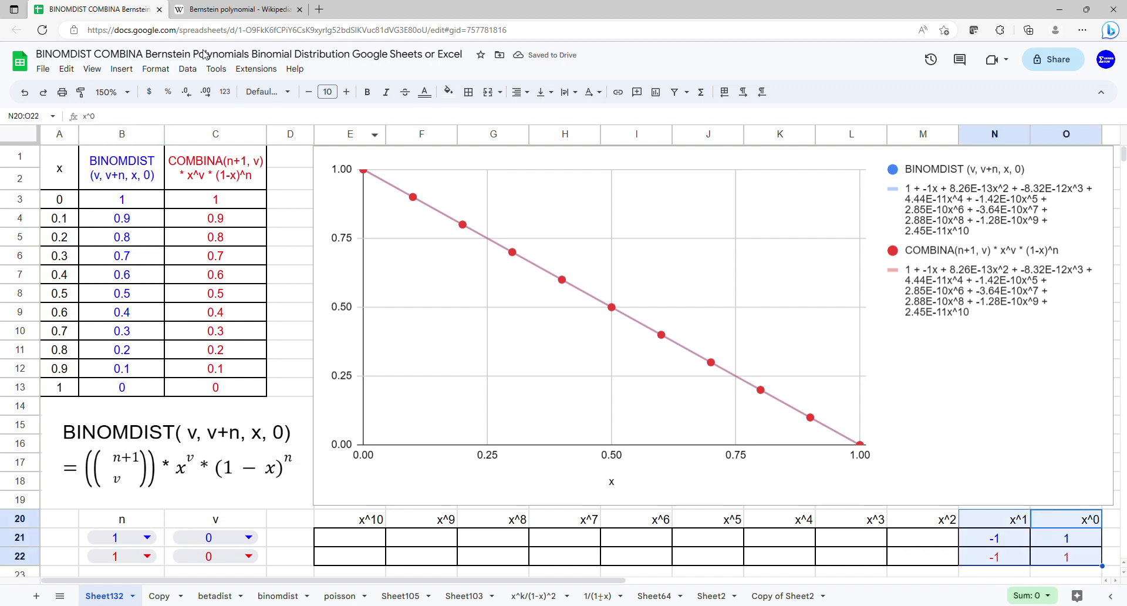
click(235, 10)
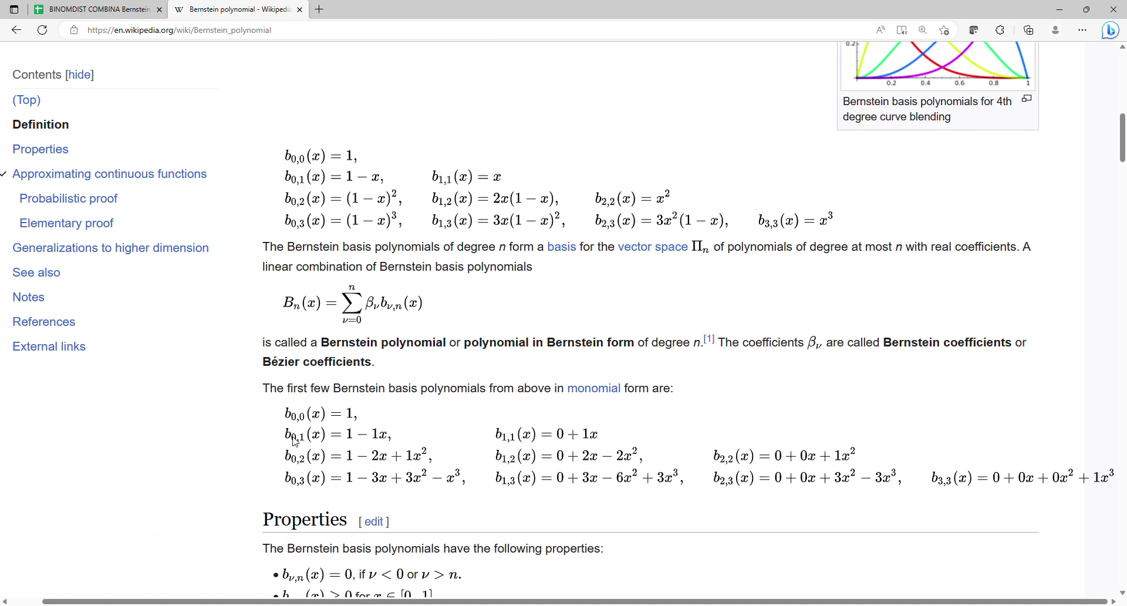
click(126, 11)
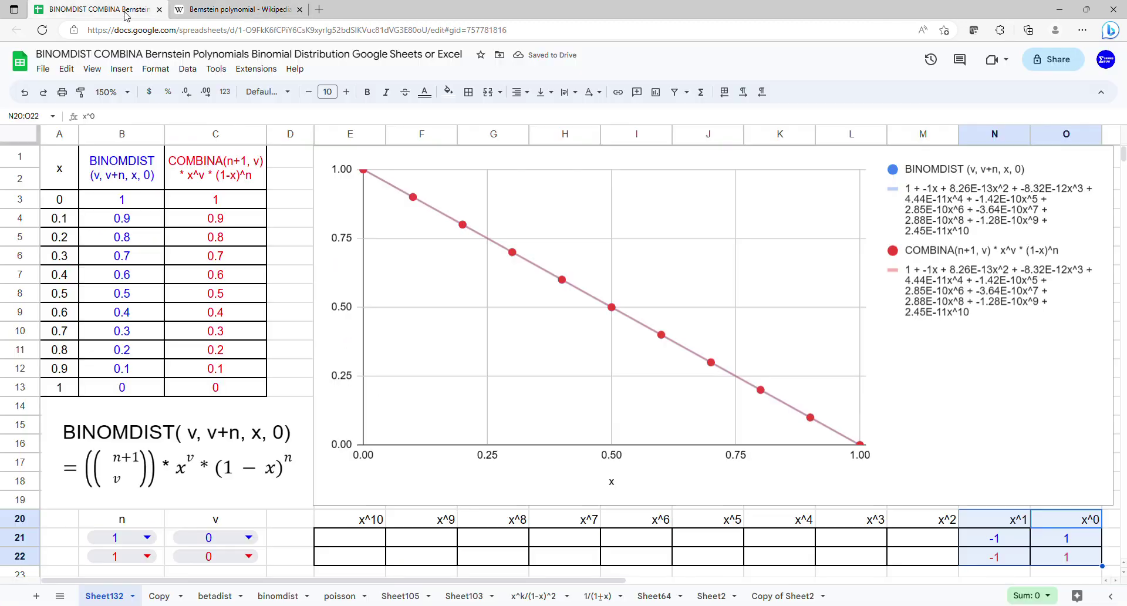
Set n to 2 in B21 and B22, and compare the coefficients in M20:O22 with b0,2 on Wikipedia's Bernstein polynomial page, returning to the spreadsheet.
click(138, 536)
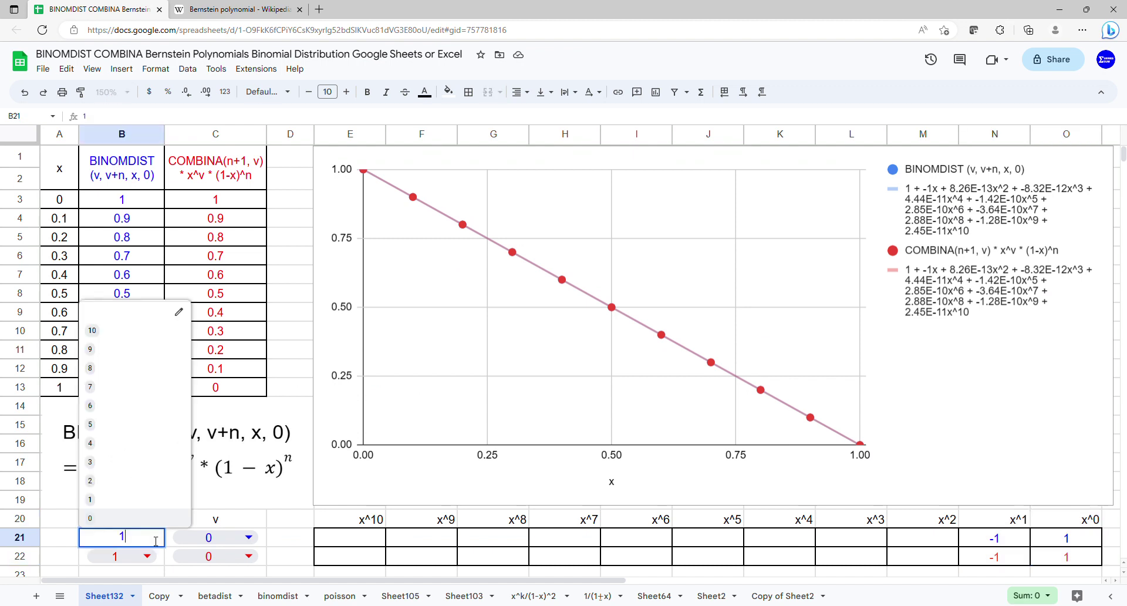
click(152, 481)
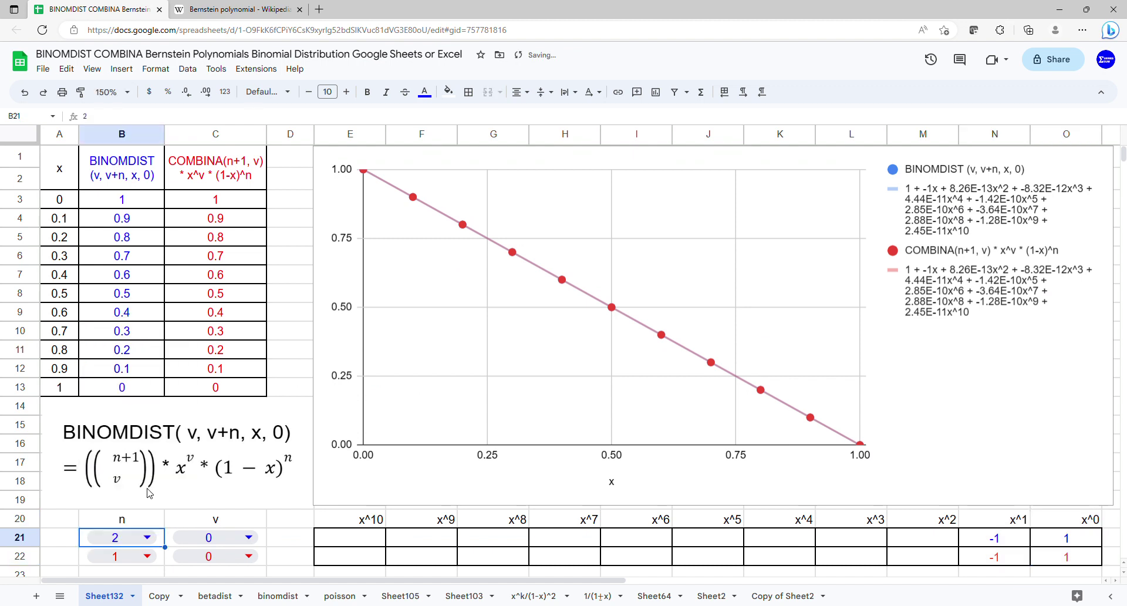
click(154, 559)
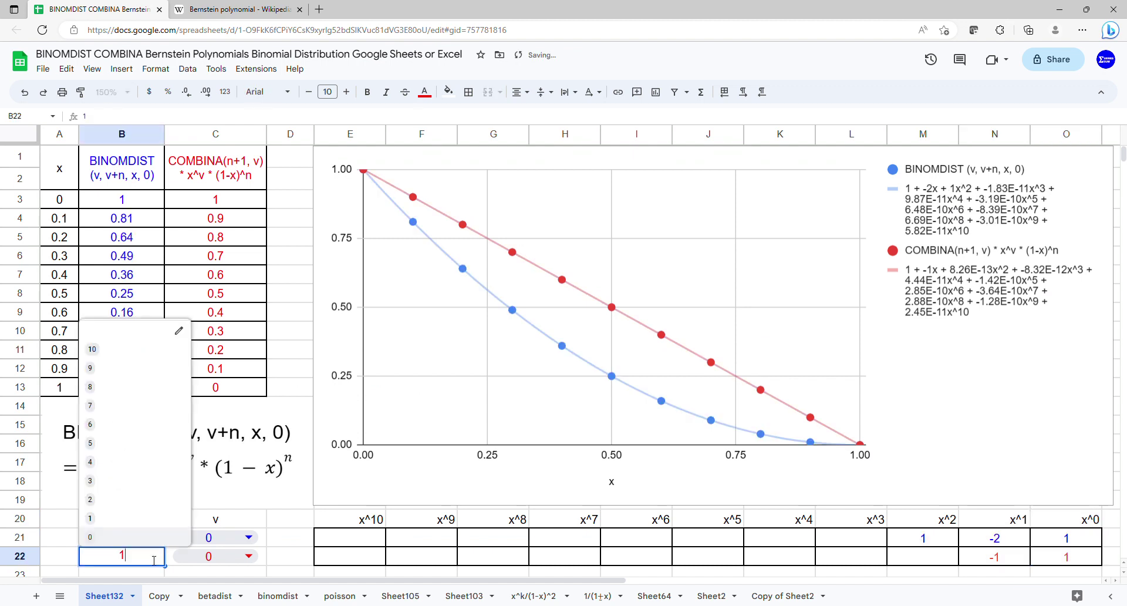
click(146, 503)
drag(1042, 521, 943, 564)
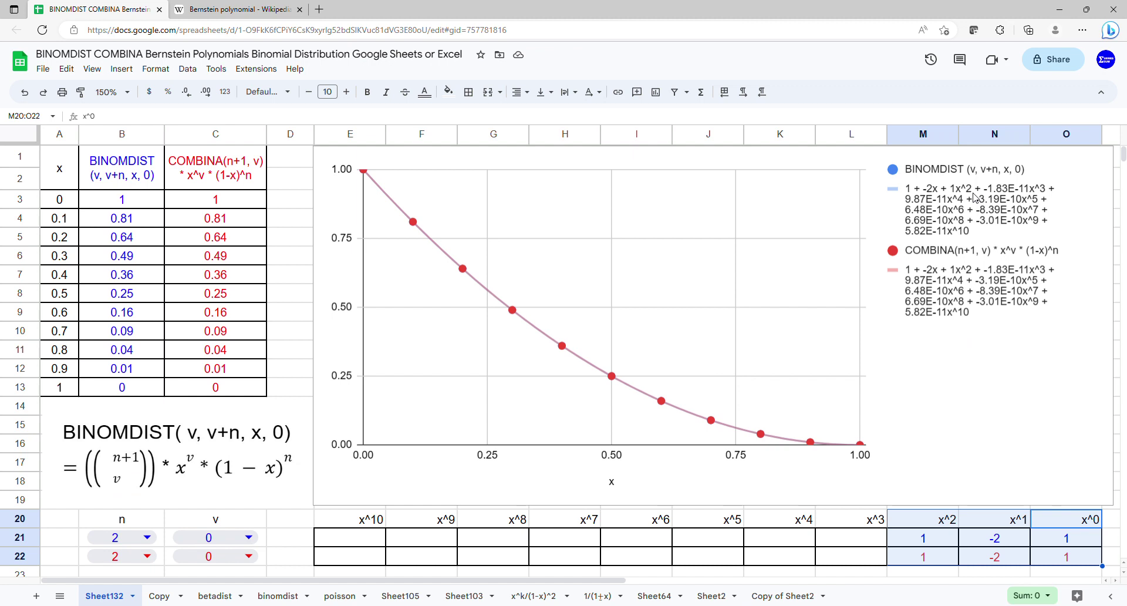
click(232, 10)
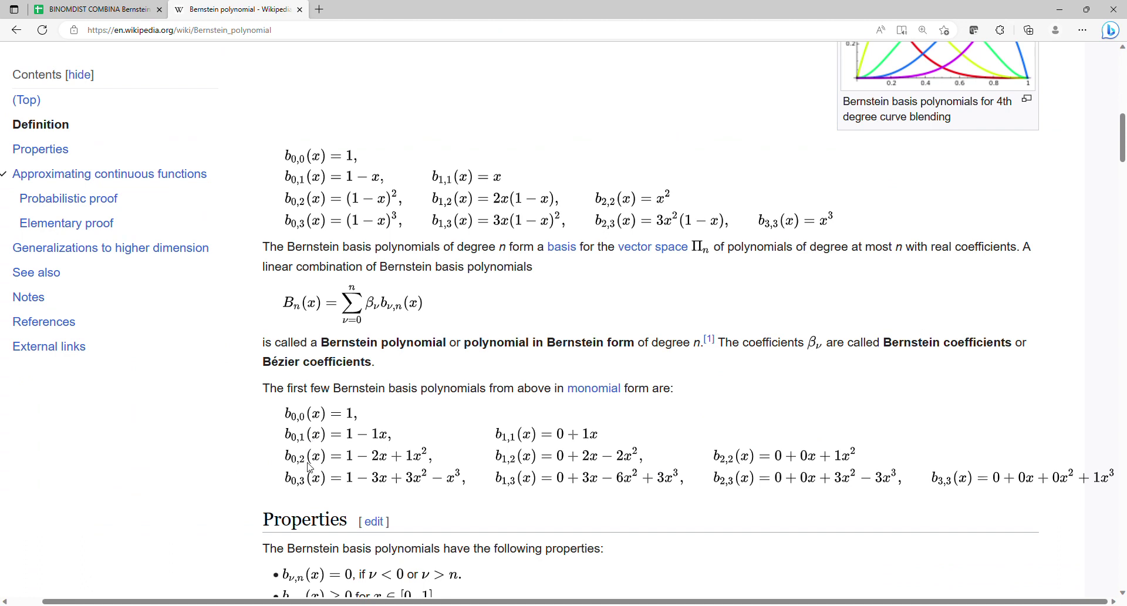
click(118, 11)
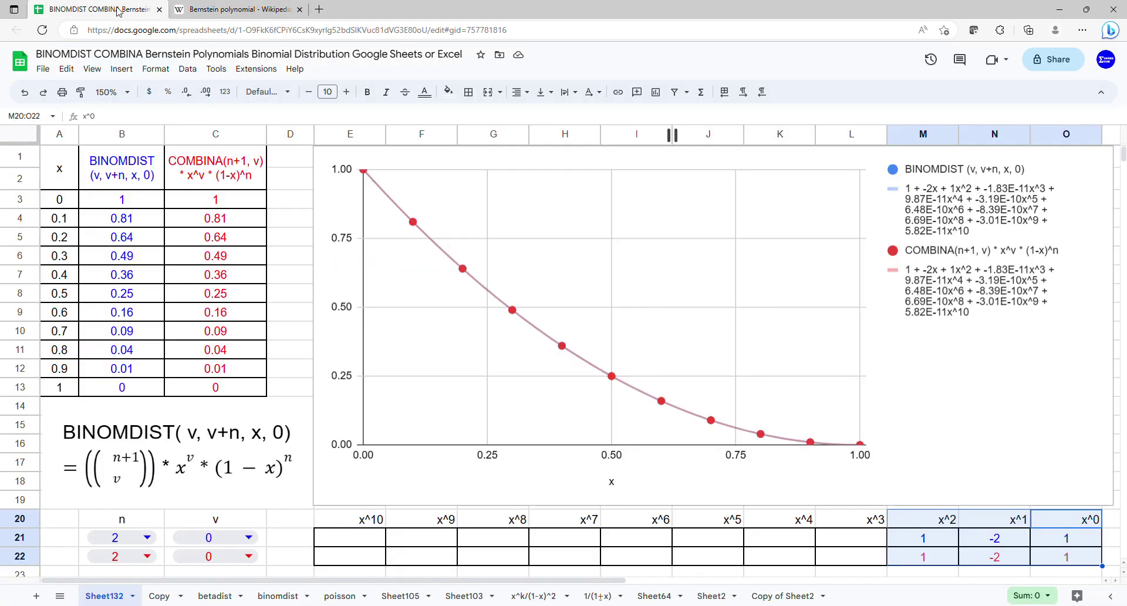
Set n to 3 in B21 and B22, and compare the coefficients in L20:O22 with Wikipedia's monomial form of b0,3, returning to the spreadsheet.
click(151, 536)
click(153, 460)
click(146, 556)
click(155, 482)
drag(1055, 526, 853, 560)
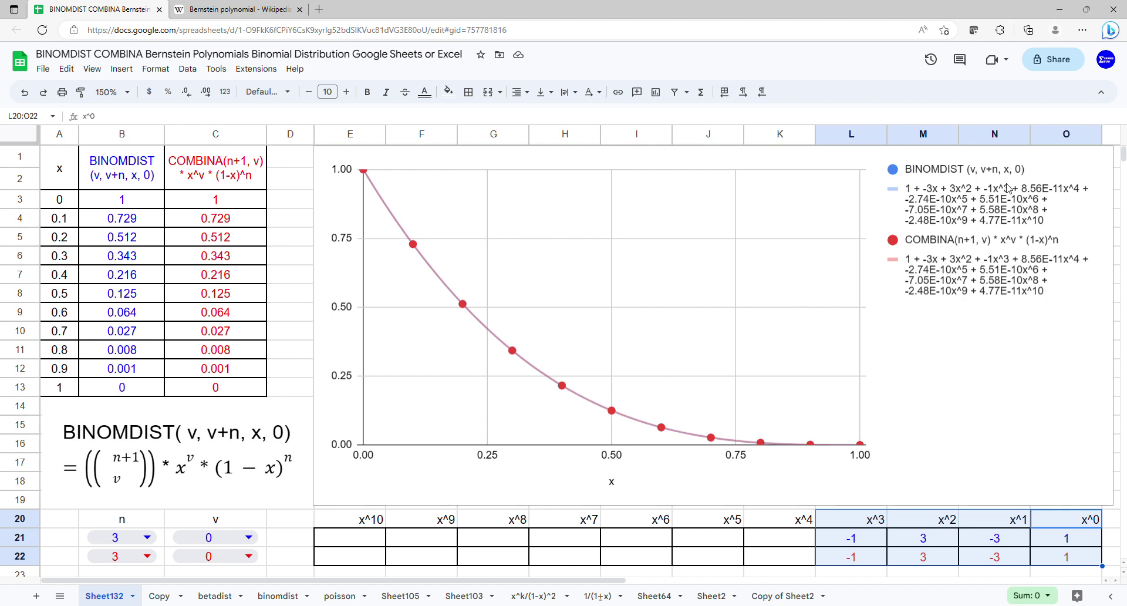
click(233, 8)
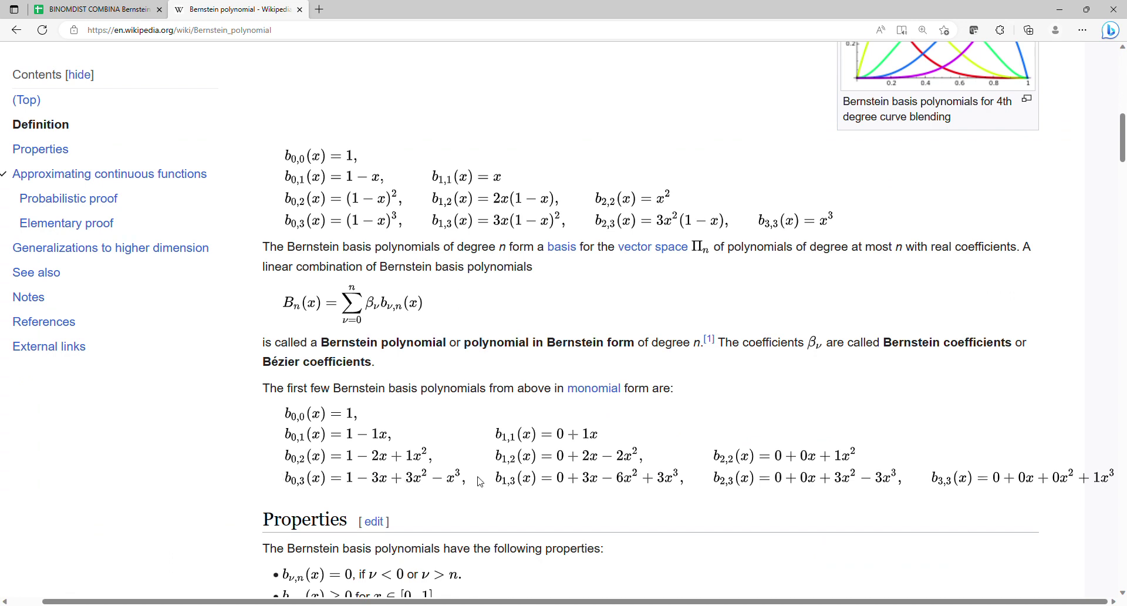
click(94, 9)
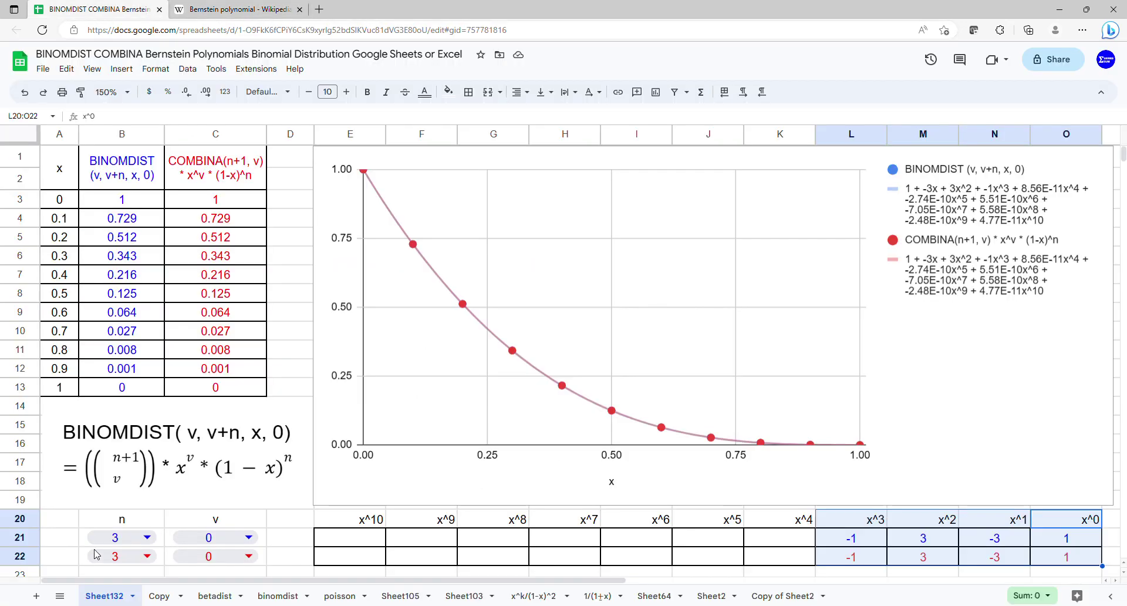
Set n to 0 in B21 and B22, and set v to 1 in C21 and C22.
double_click(141, 536)
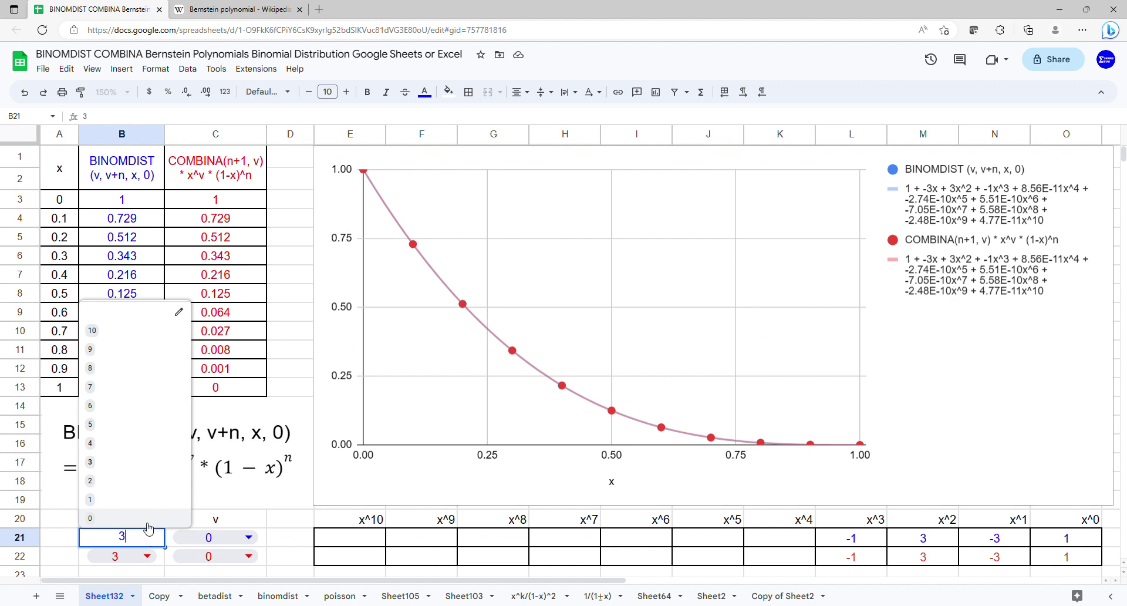
click(148, 521)
double_click(145, 557)
click(147, 537)
double_click(235, 537)
click(246, 500)
double_click(237, 556)
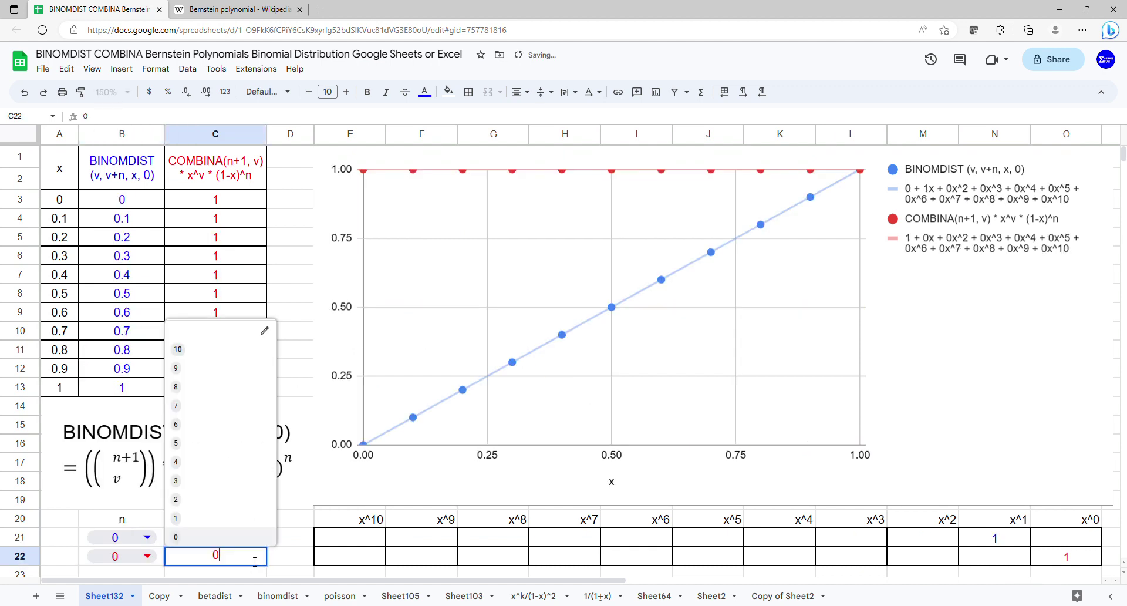
click(246, 520)
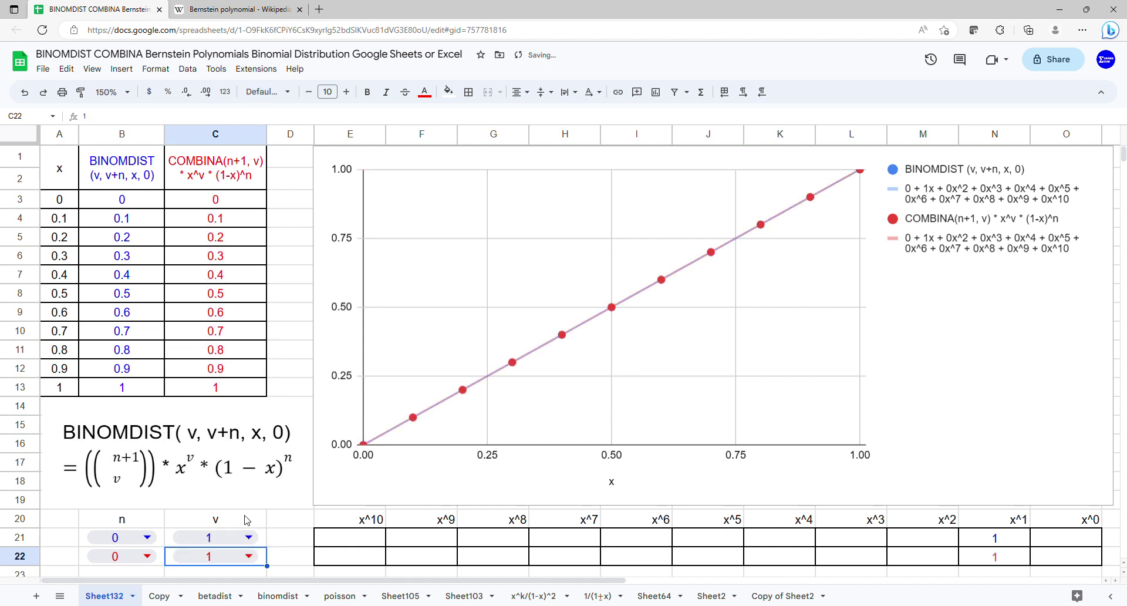
Compare the x^1 and x^0 coefficients in N20:O22 with Wikipedia's monomial form of b1,1, and return to the spreadsheet.
drag(972, 525, 1049, 560)
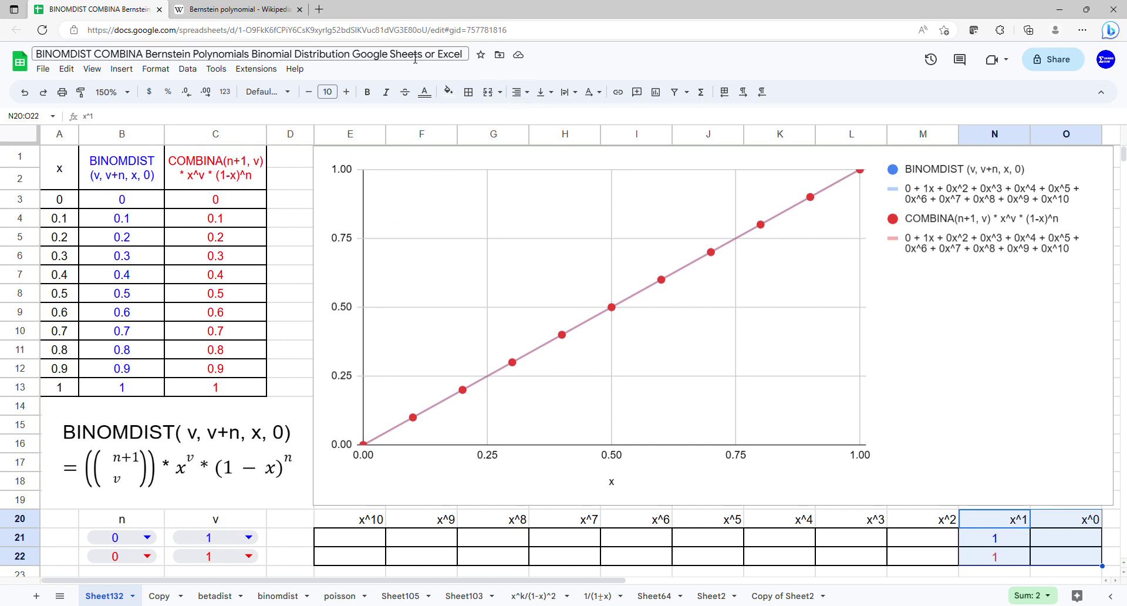
click(297, 14)
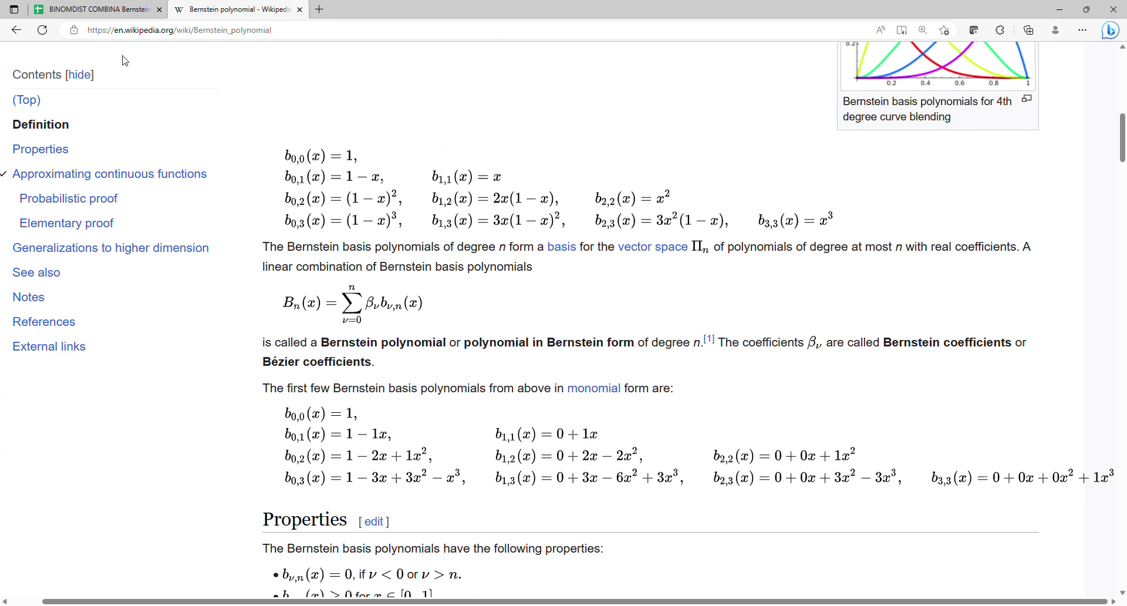
click(135, 9)
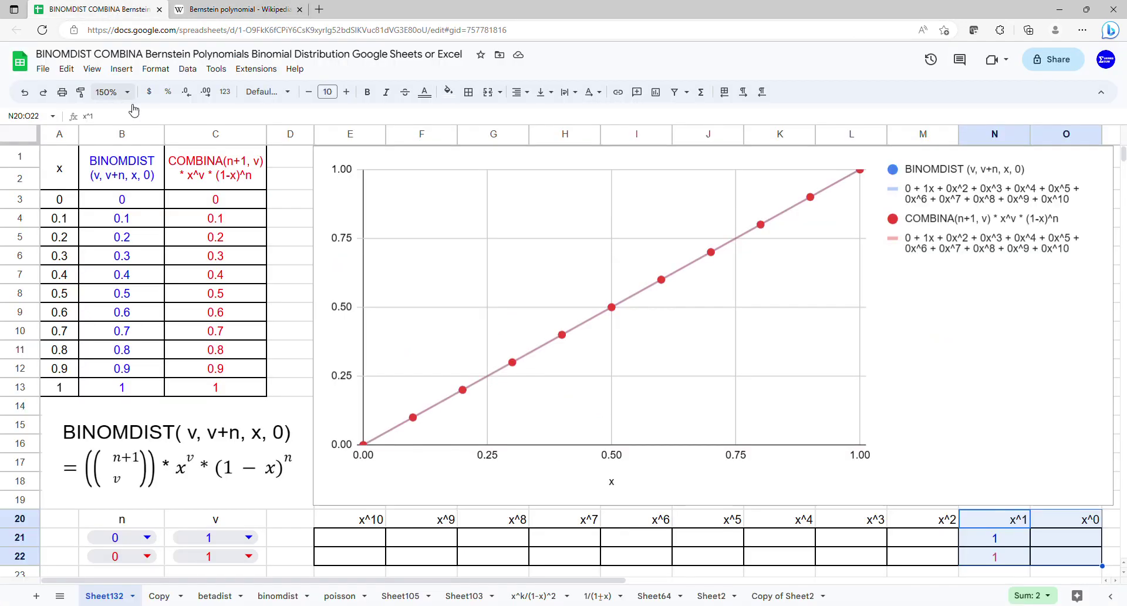
Set n to 1 in B21 and B22, and compare the coefficients in M20:N22 with Wikipedia's monomial form of b1,2, returning to the spreadsheet.
click(147, 538)
click(117, 508)
click(138, 555)
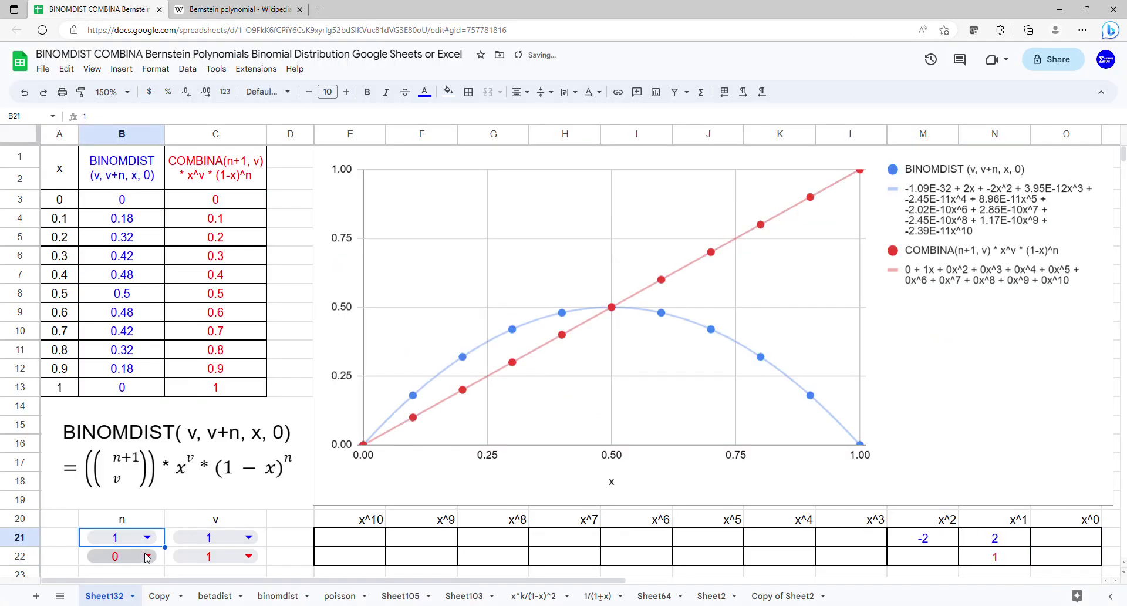
click(142, 527)
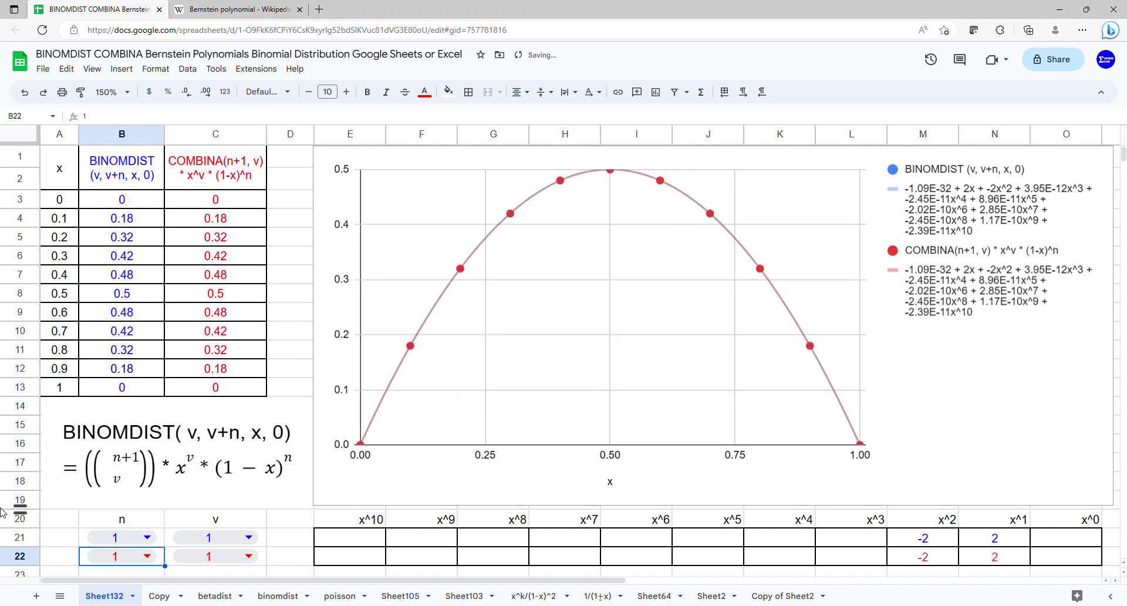
drag(1001, 522, 938, 559)
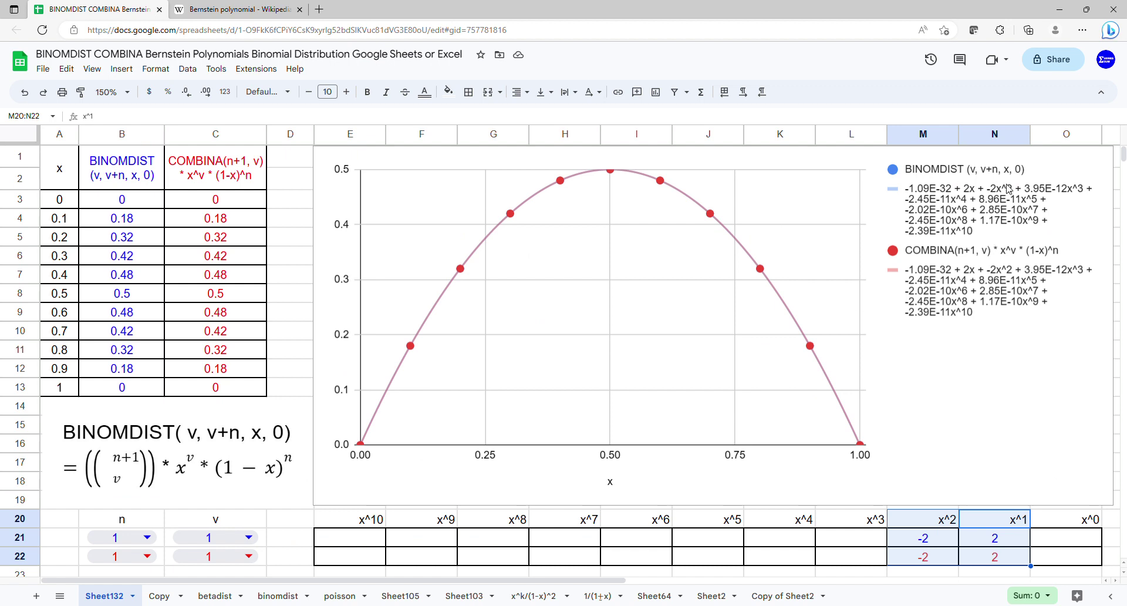
click(264, 11)
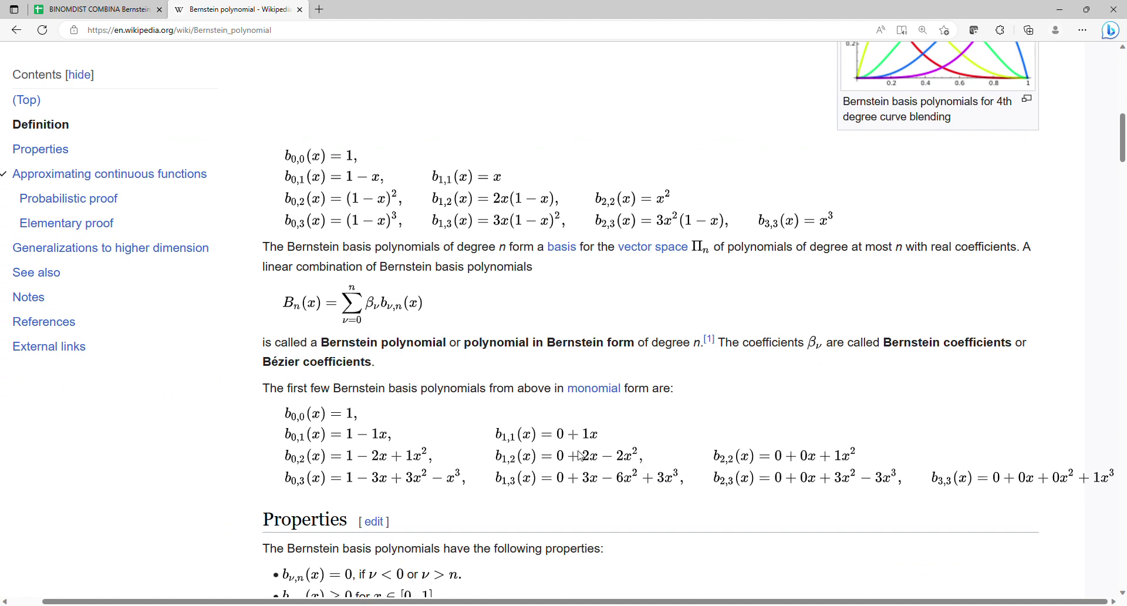
click(162, 10)
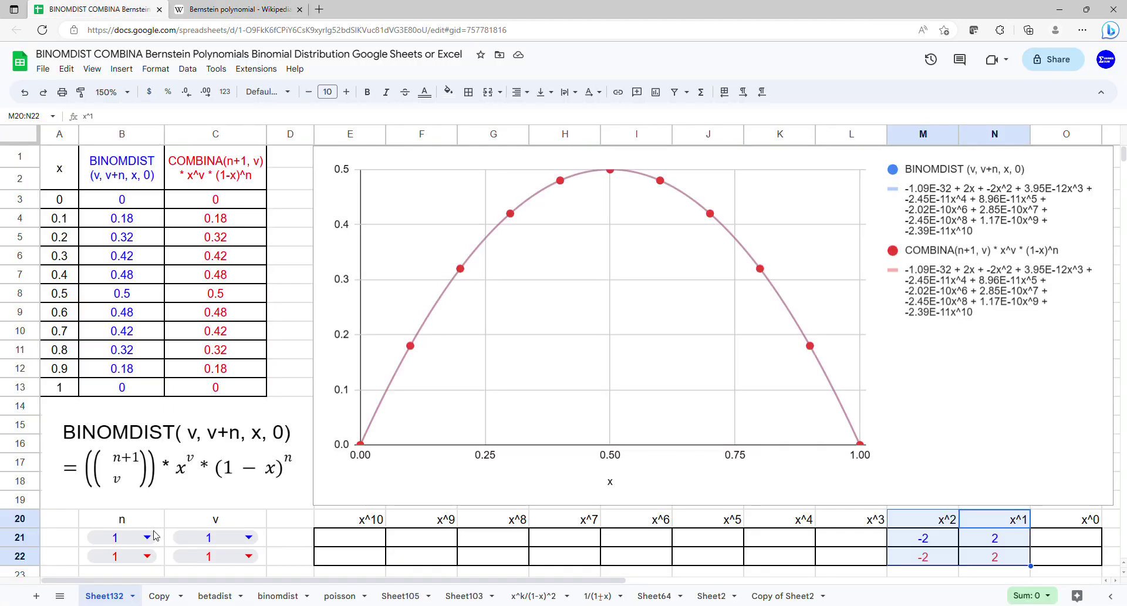
Set n to 2 in B21 and B22, and compare the coefficients in L20:N22 with Wikipedia's monomial form of b1,3, returning to the spreadsheet.
click(154, 535)
click(138, 486)
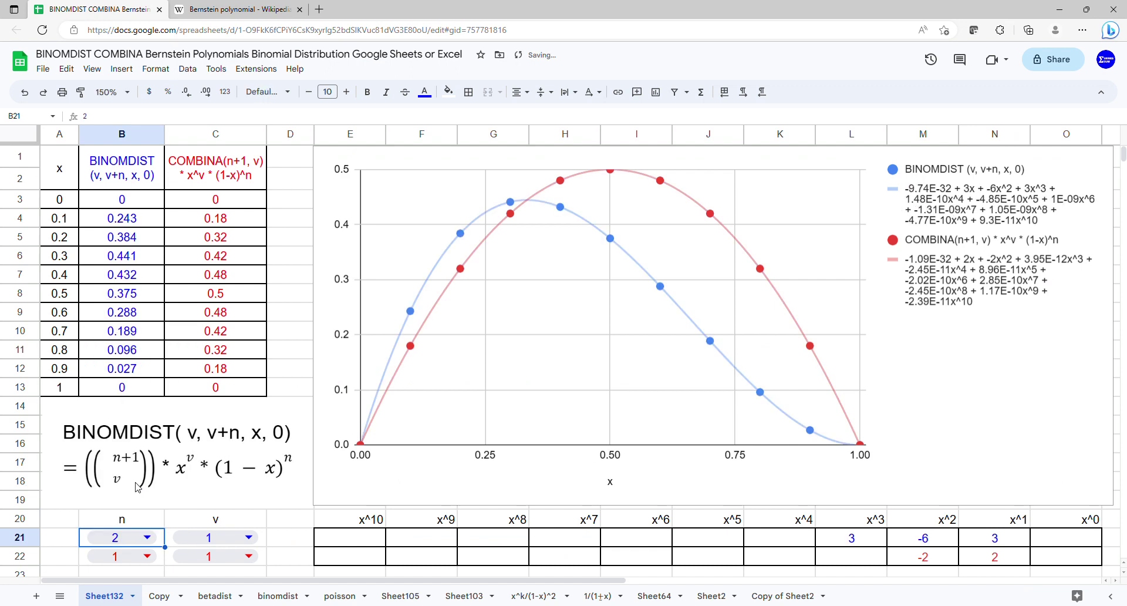
click(147, 556)
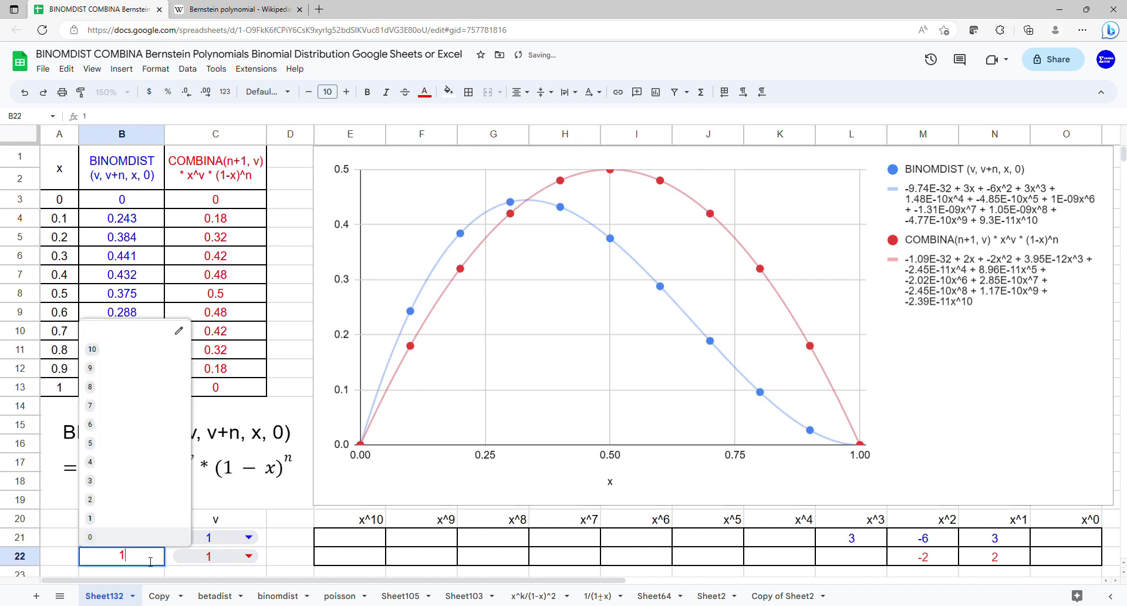
click(137, 500)
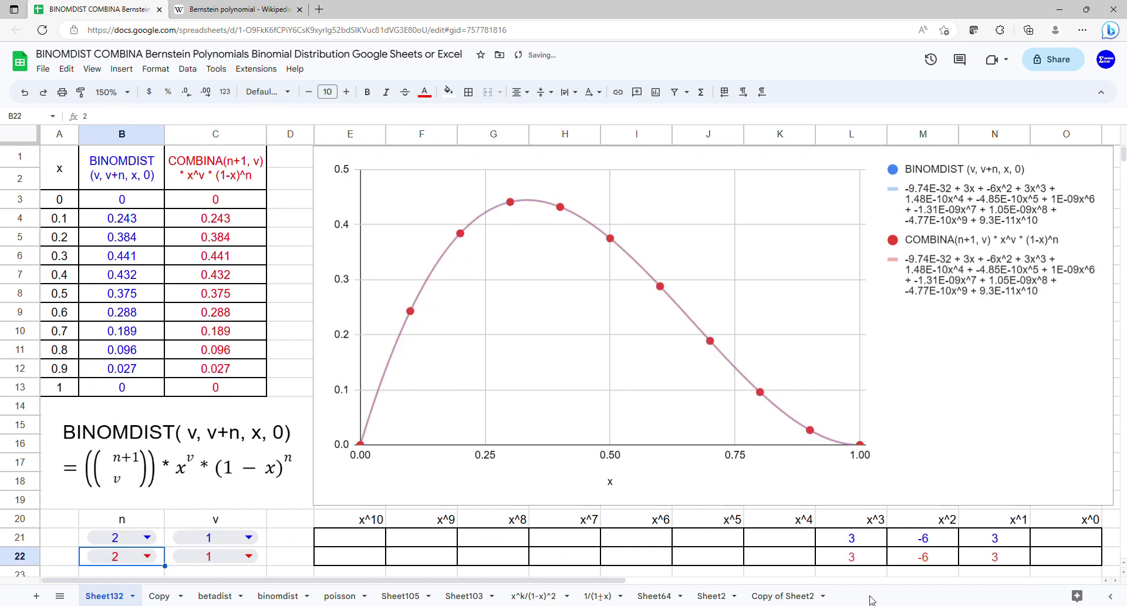
drag(998, 519, 848, 561)
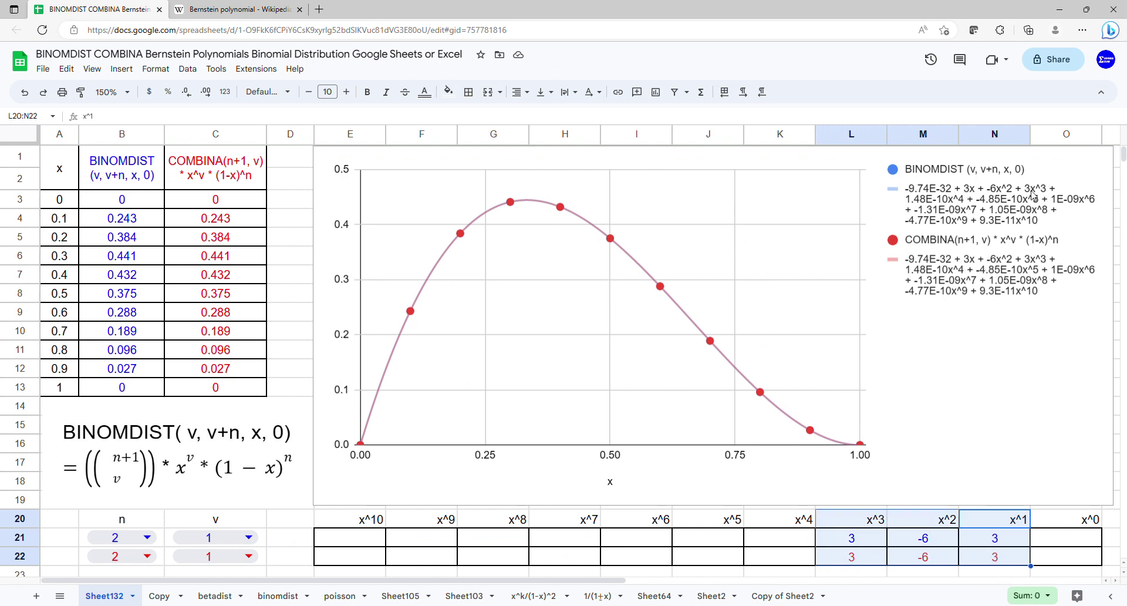
click(282, 16)
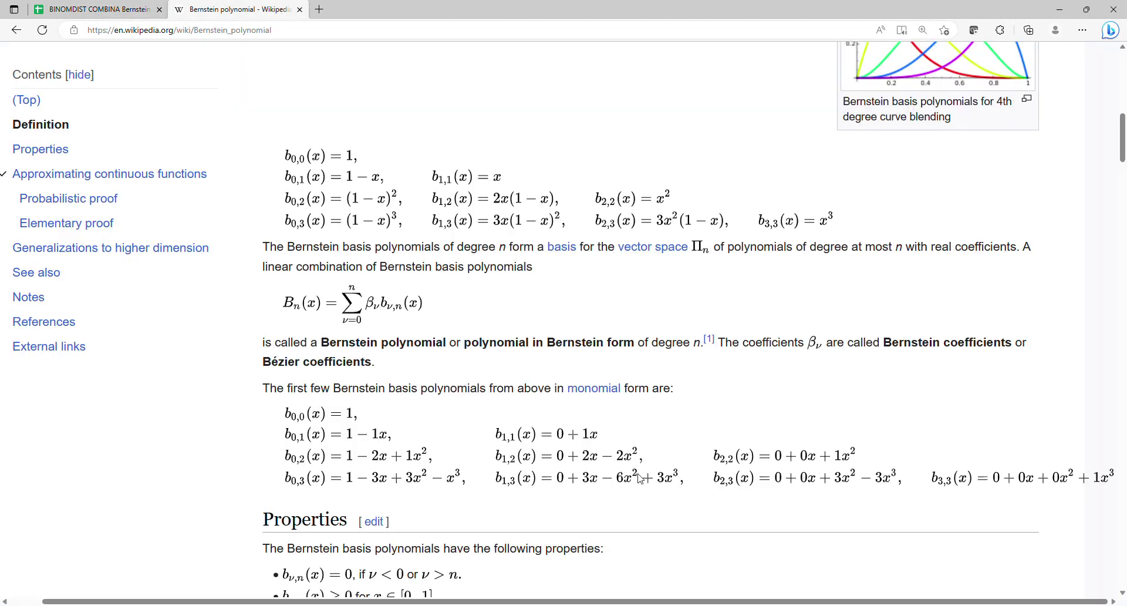
click(117, 10)
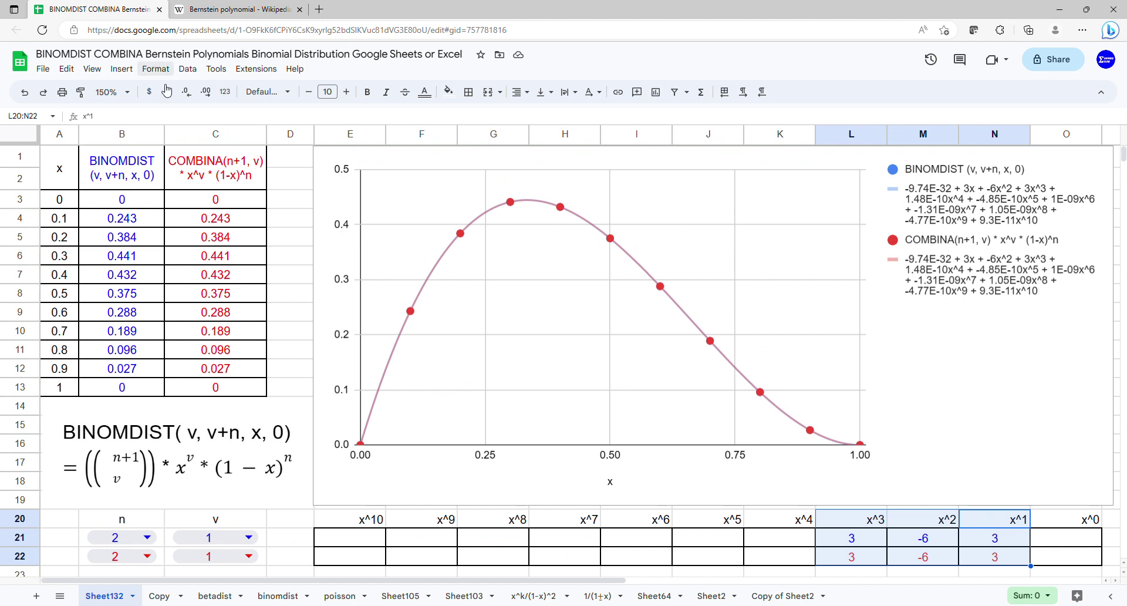
Set n to 0 in B21 and B22, and set v to 2 in C21 and C22.
double_click(159, 544)
click(151, 518)
double_click(151, 558)
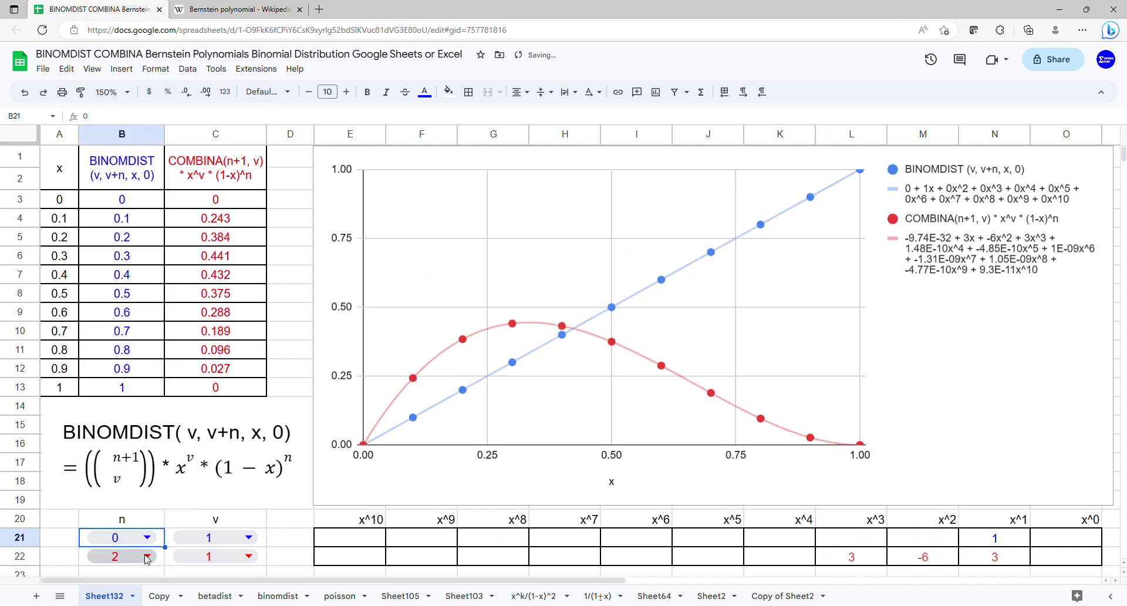
click(147, 537)
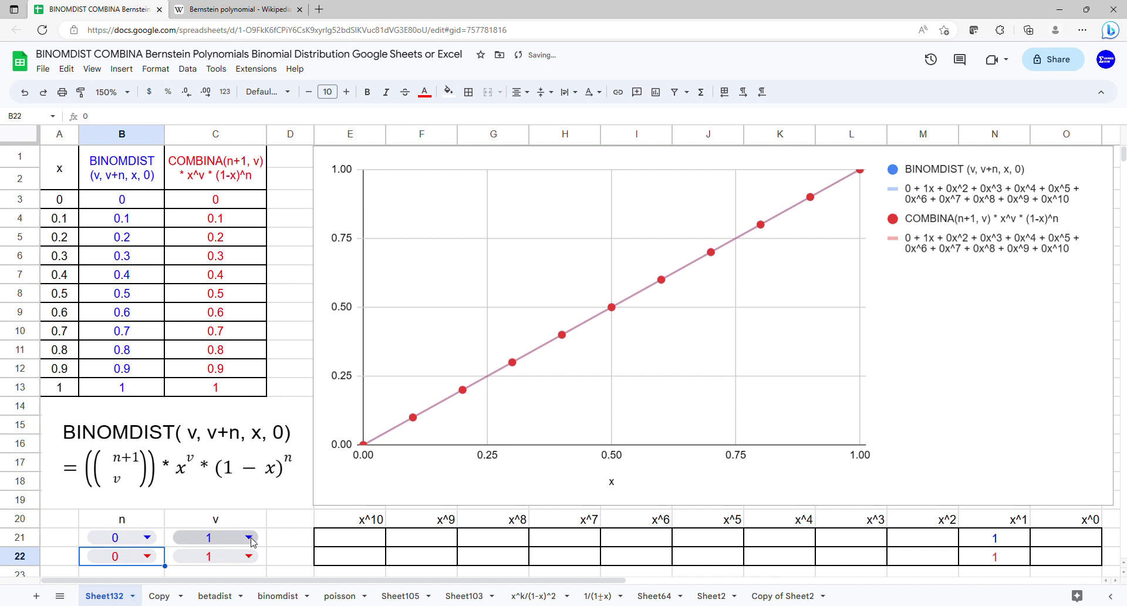
double_click(256, 543)
click(255, 482)
double_click(255, 558)
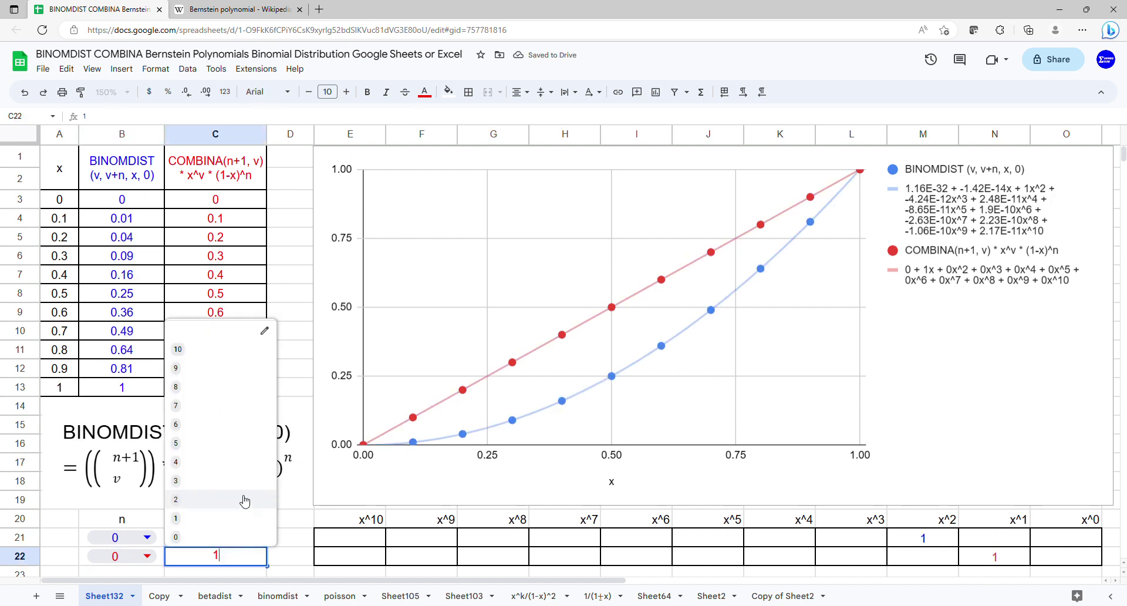
click(243, 499)
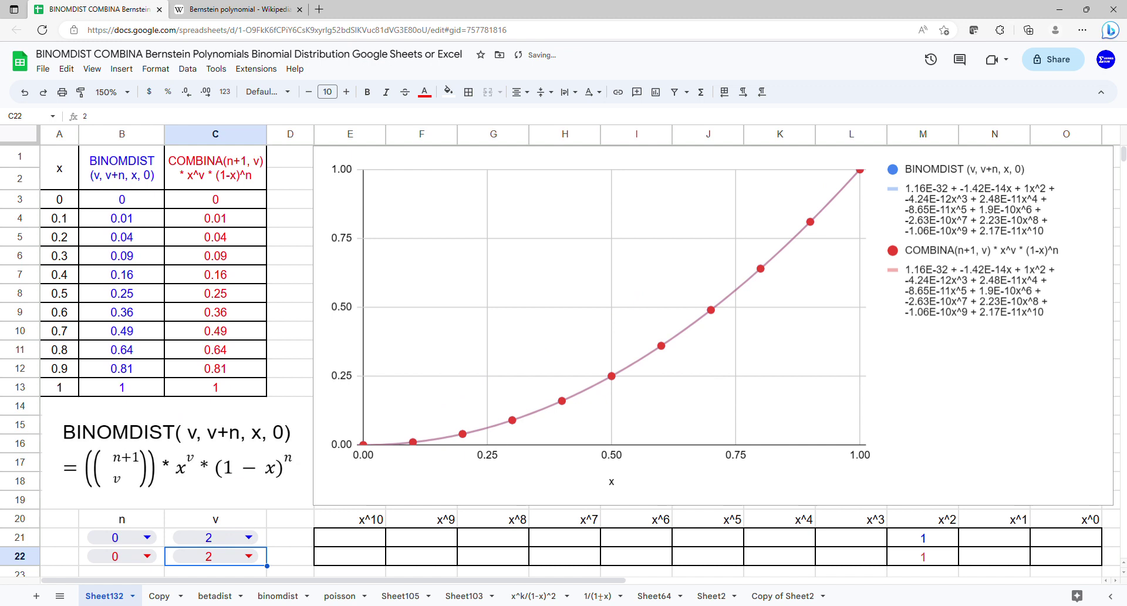
Compare the x^2 coefficients in M20:M22 with Wikipedia's monomial form of b2,2, and return to the spreadsheet.
drag(923, 519, 923, 557)
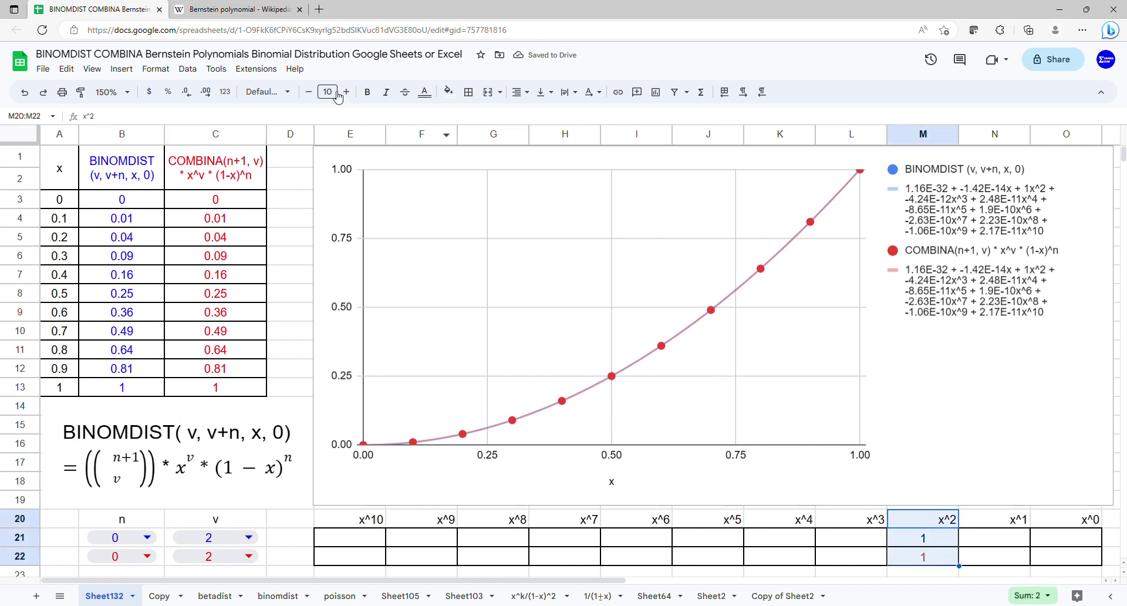
click(265, 14)
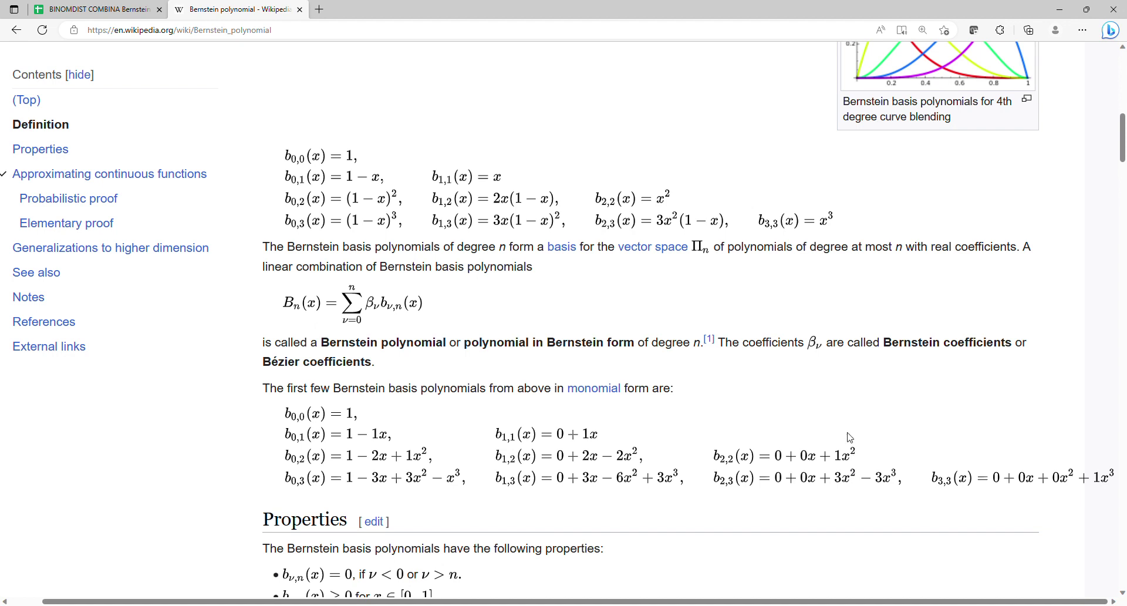
click(94, 10)
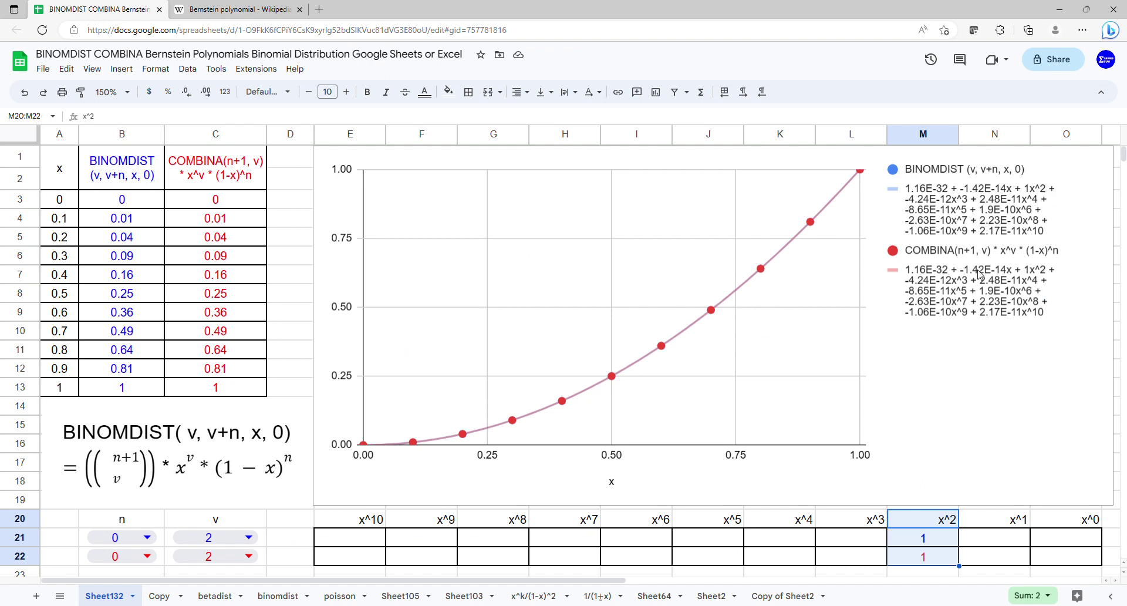
Set n to 1 in B21 and B22, and compare the coefficients in L20:M22 with Wikipedia's monomial form of b2,3, returning to the spreadsheet.
click(143, 537)
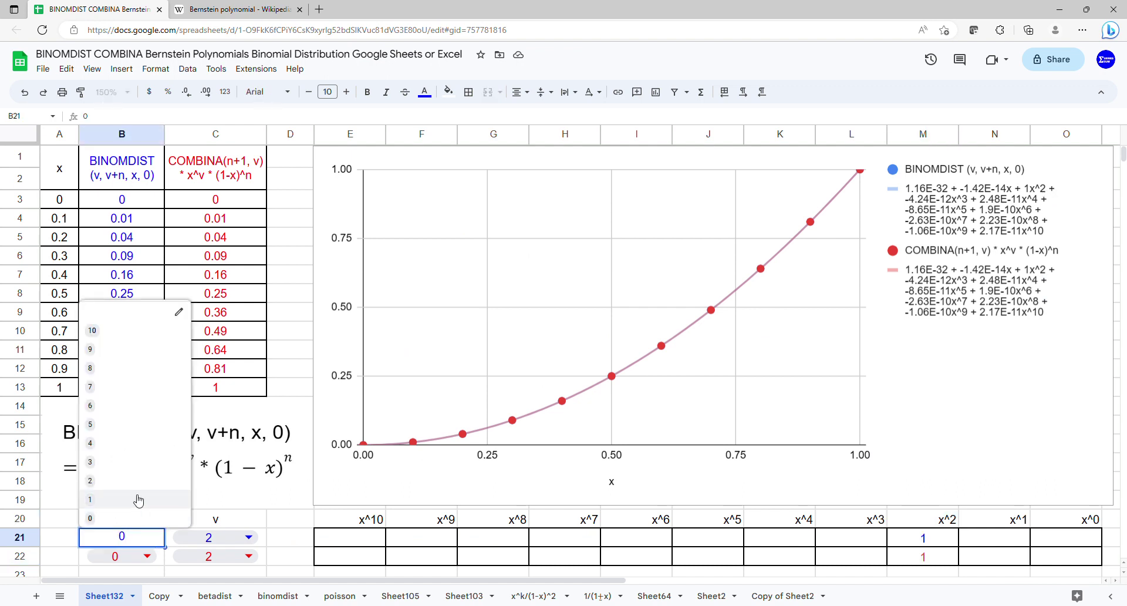
click(139, 499)
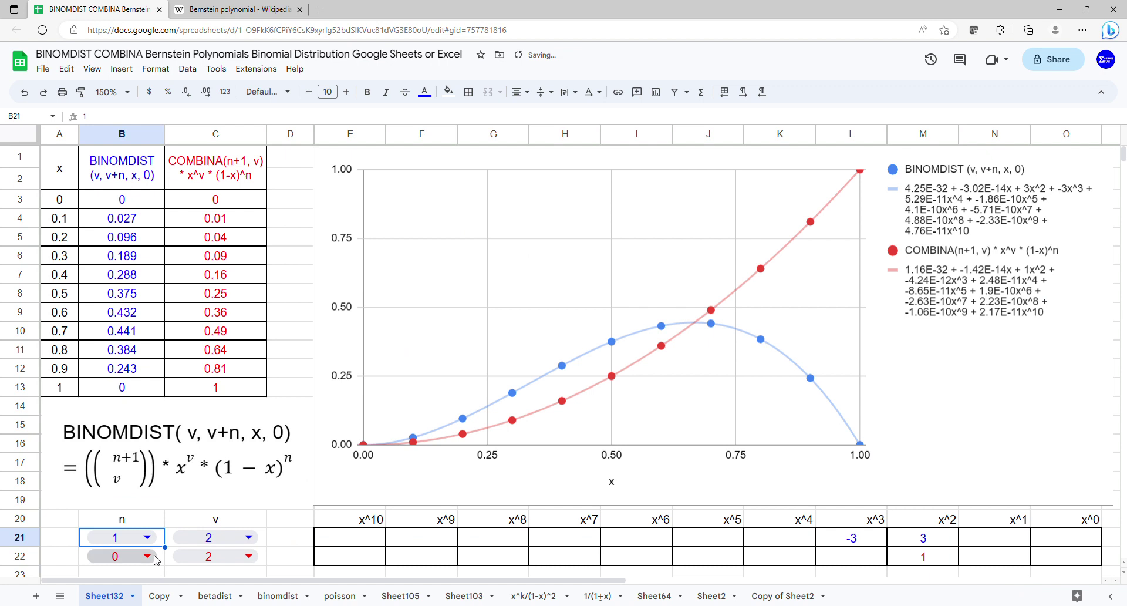
click(156, 559)
click(135, 520)
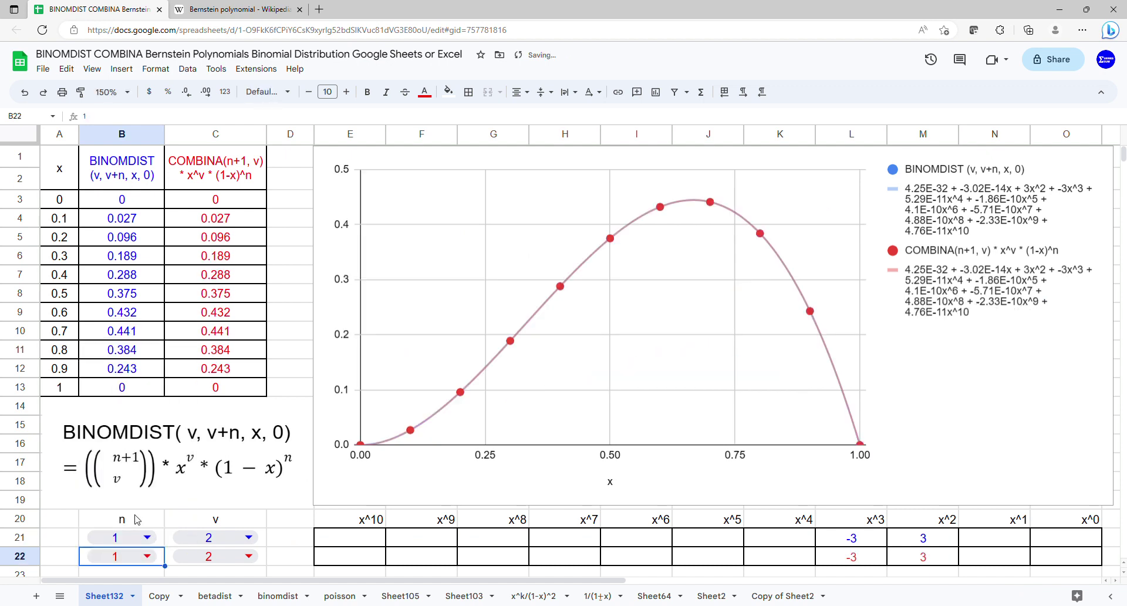
drag(961, 519, 871, 565)
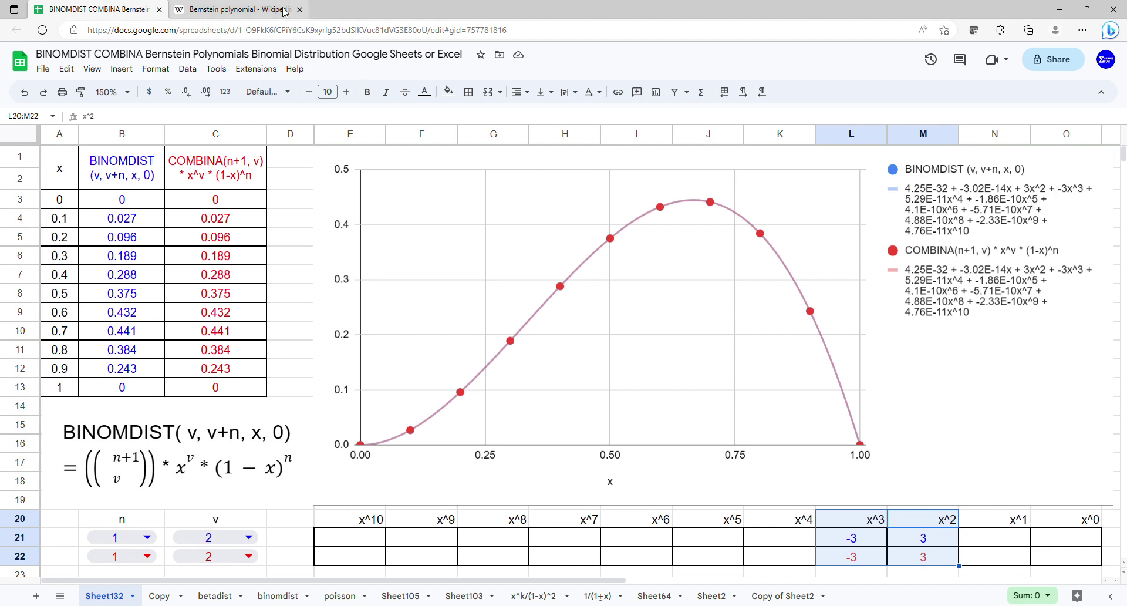
click(235, 9)
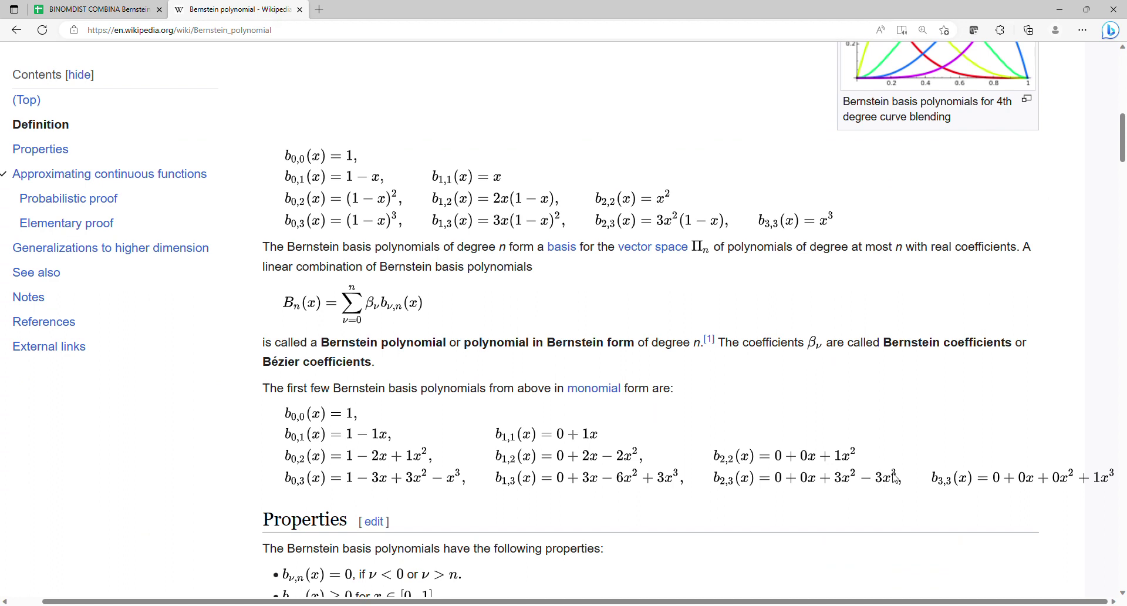
click(122, 12)
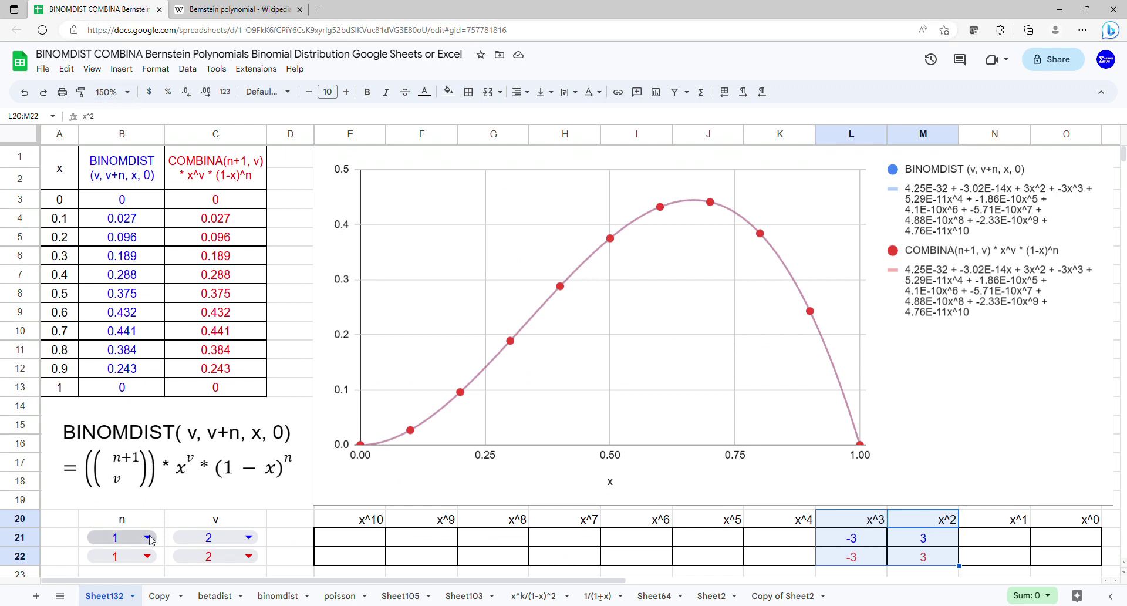